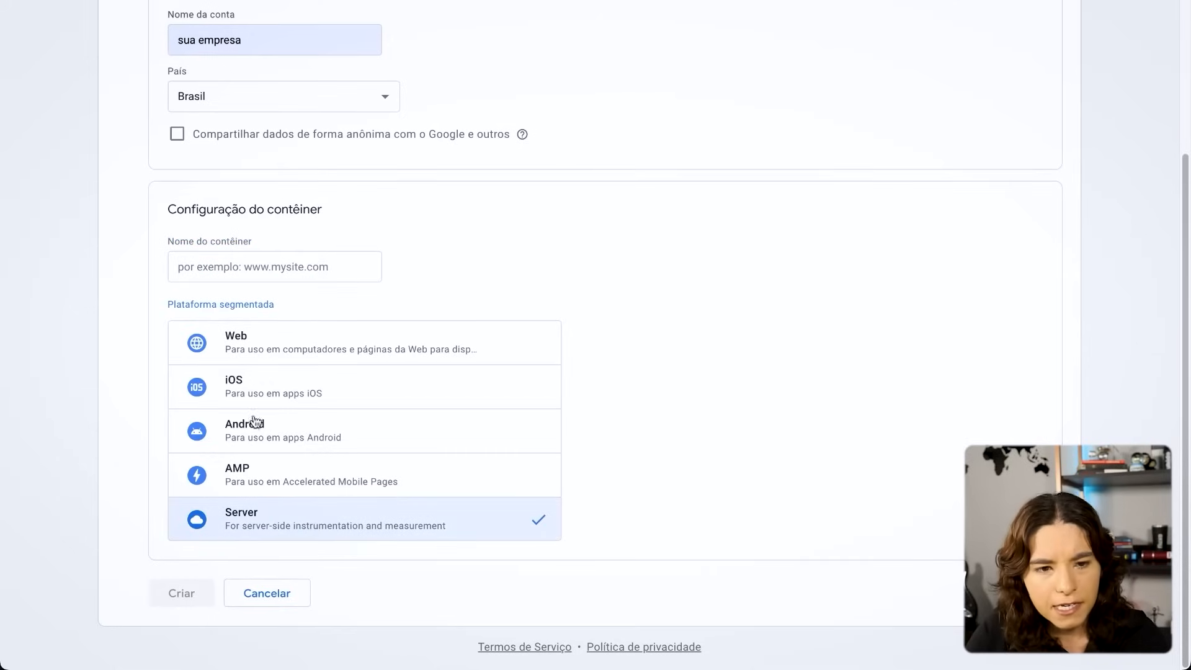
# - Enter "[SERVER]" as the prefix in the new container's name
pyautogui.click(284, 262)
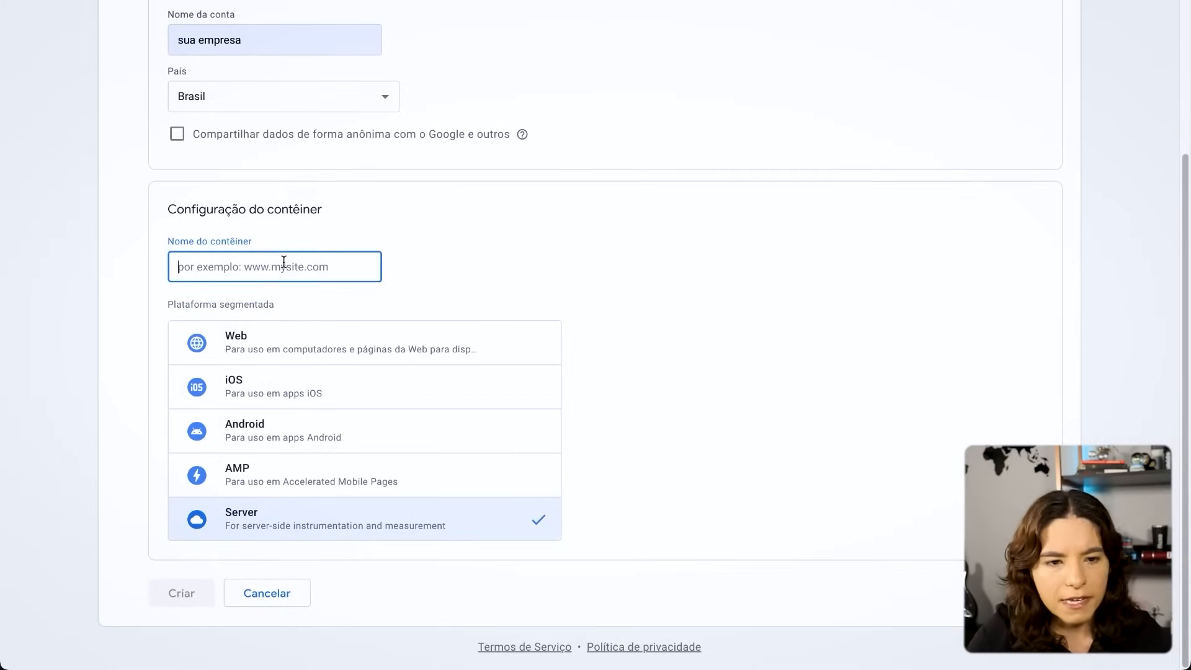
pyautogui.write('[')
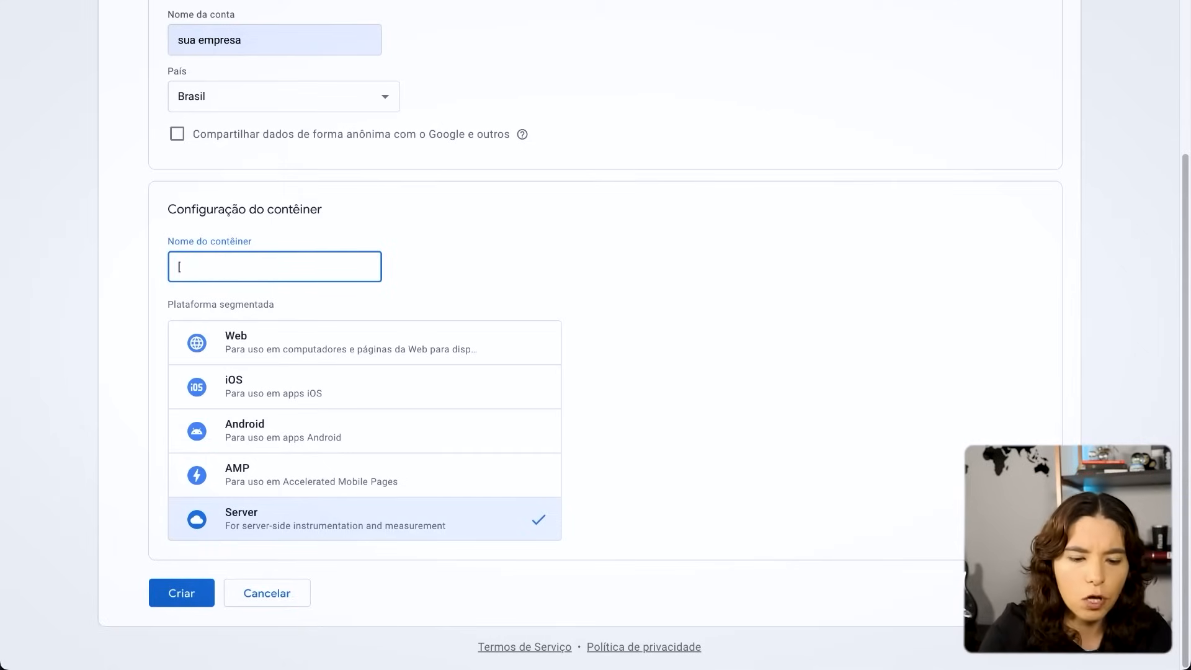
pyautogui.write('SERVER]')
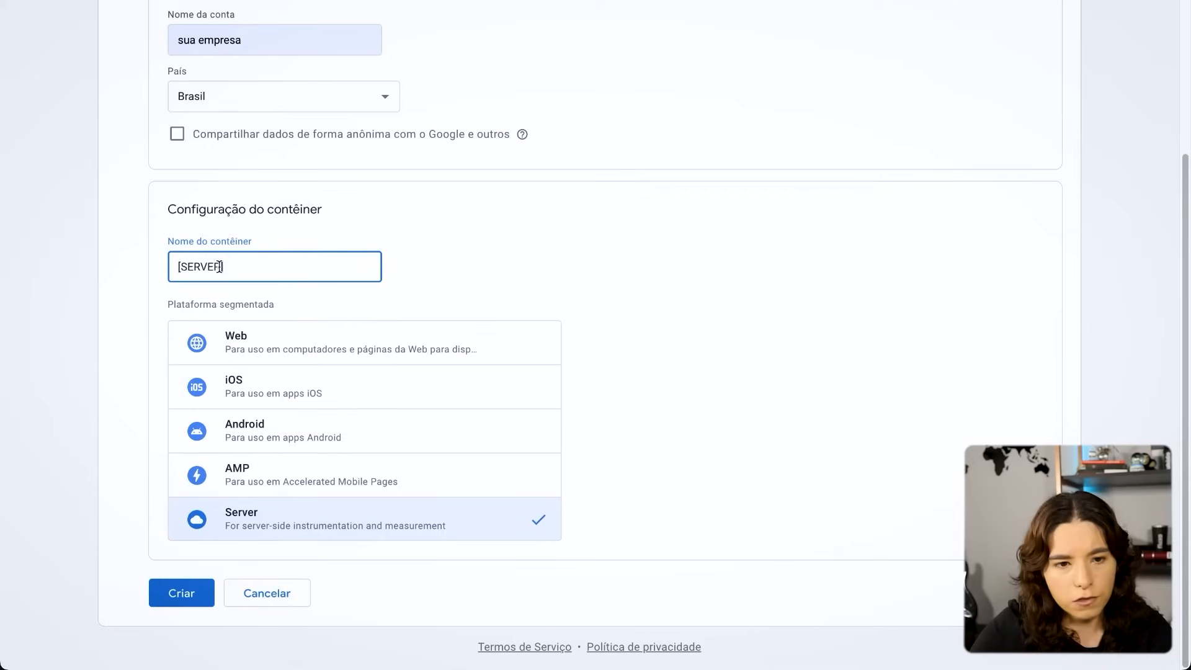
pyautogui.doubleClick(197, 265)
pyautogui.write('WEB')
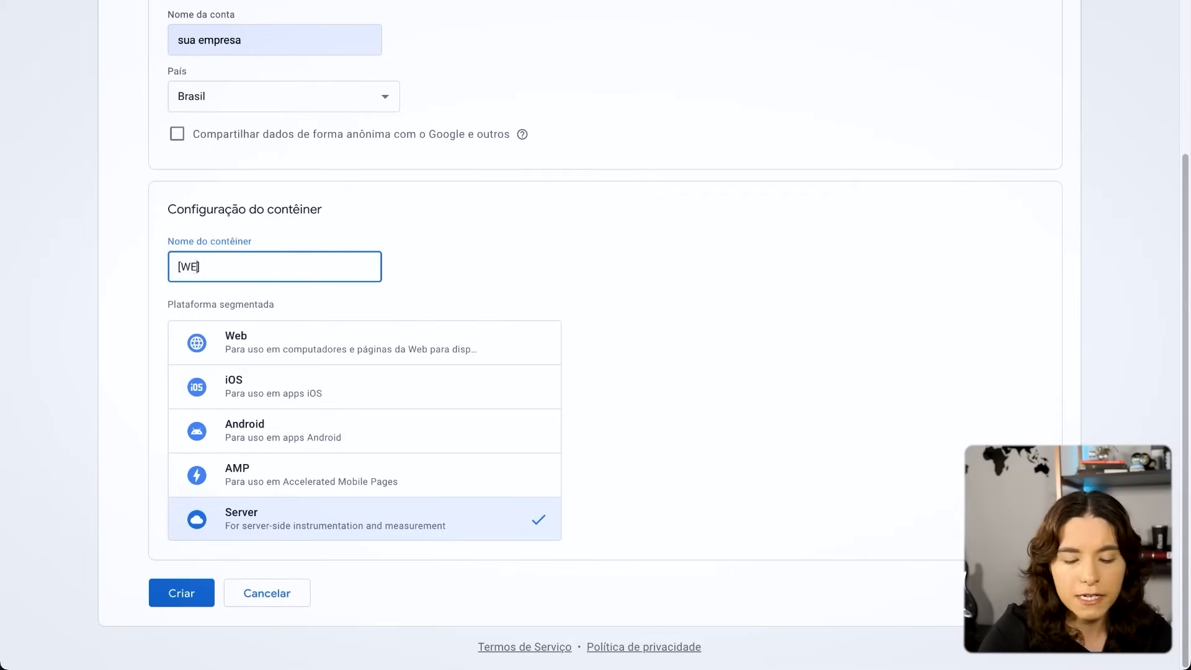
pyautogui.doubleClick(196, 267)
pyautogui.hotkey('ctrl', 'z')
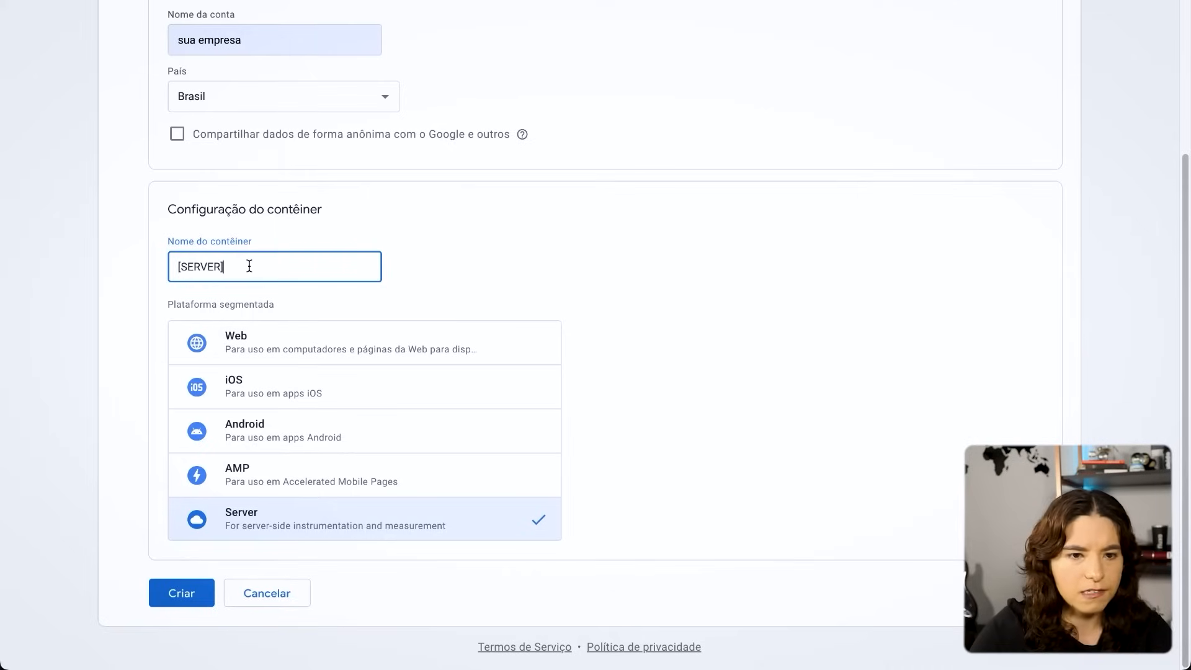
# - Complete the container name after the prefix so it reads "[SERVER] Marketeiro Data Driven"
pyautogui.click(249, 267)
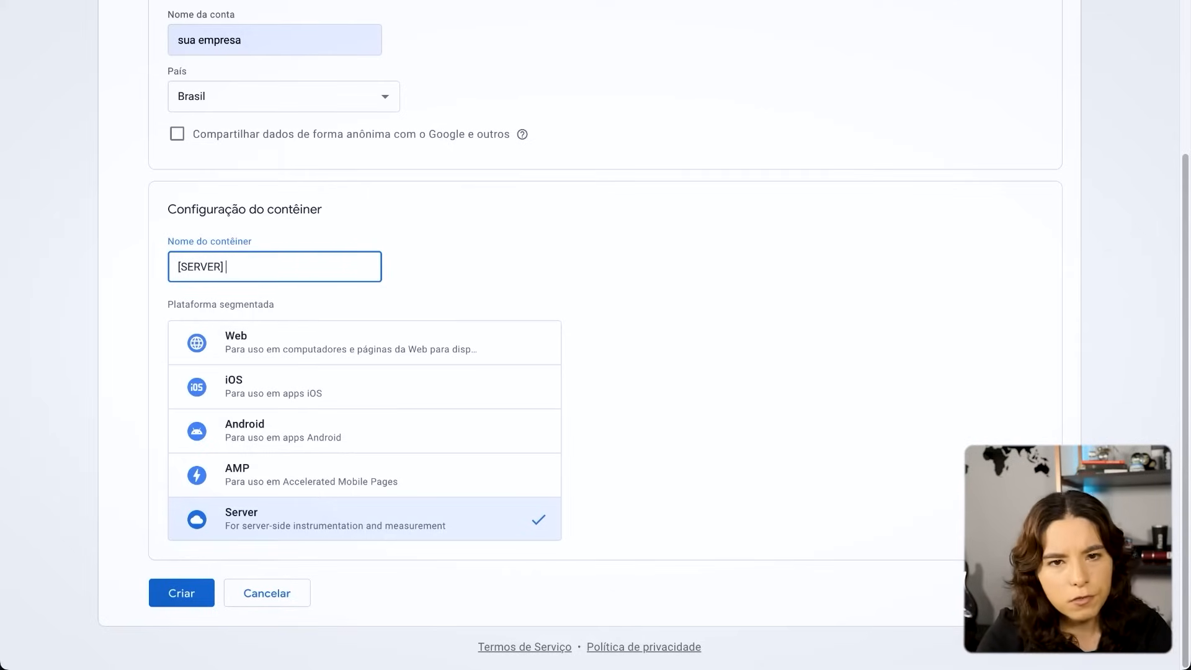
pyautogui.write('M')
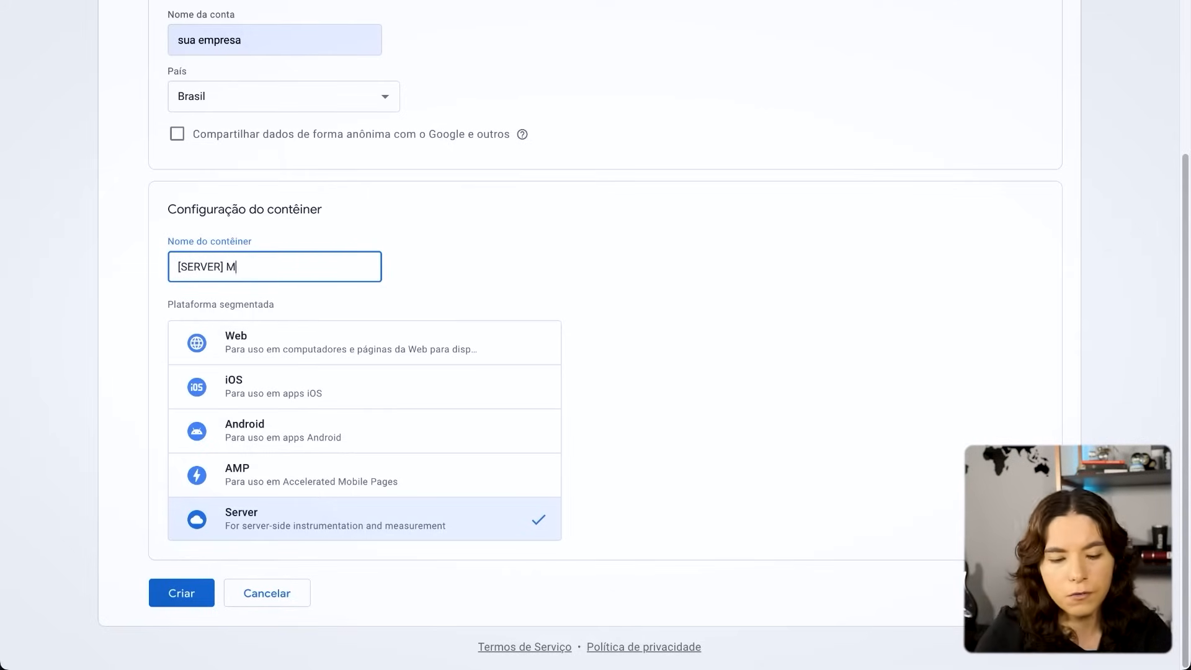
pyautogui.write('arketeiro Da')
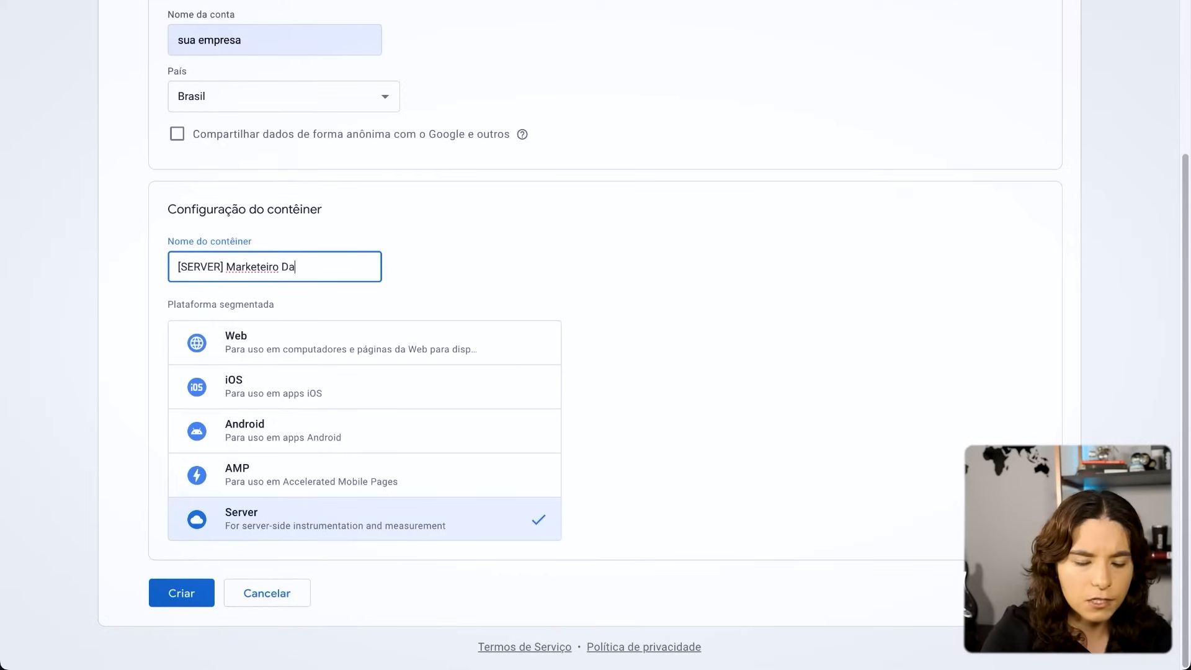
pyautogui.write('ta Driven')
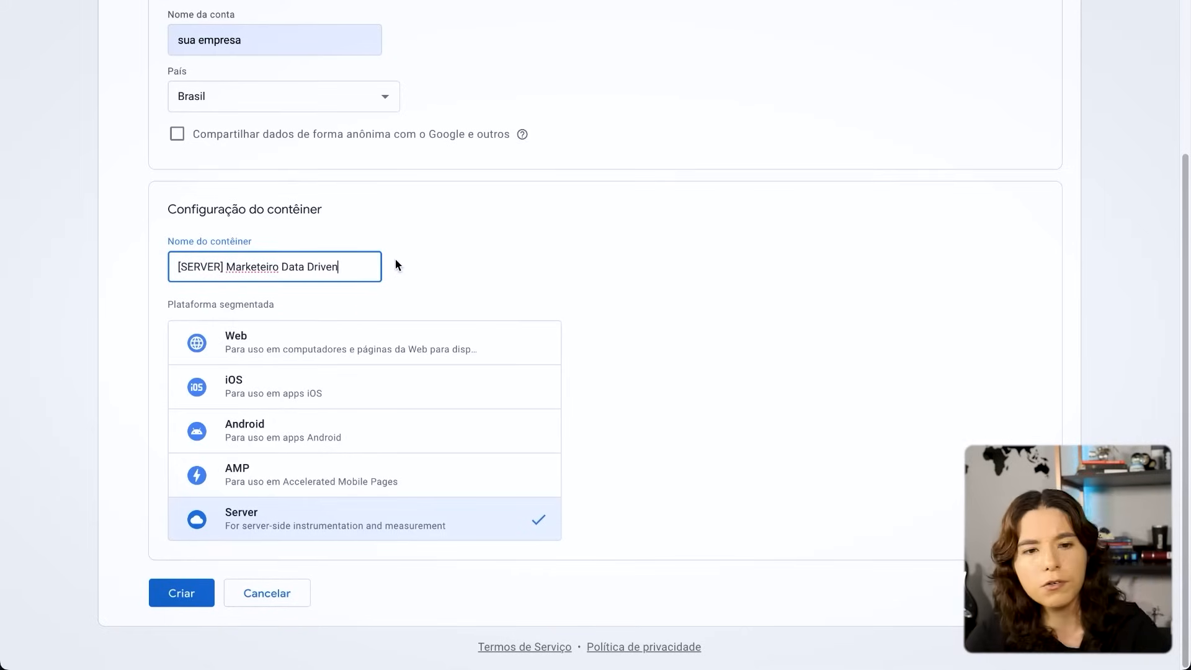
# - Replace the account name with "Marketeiro Data Driven"
pyautogui.scroll(4, 558, 329)
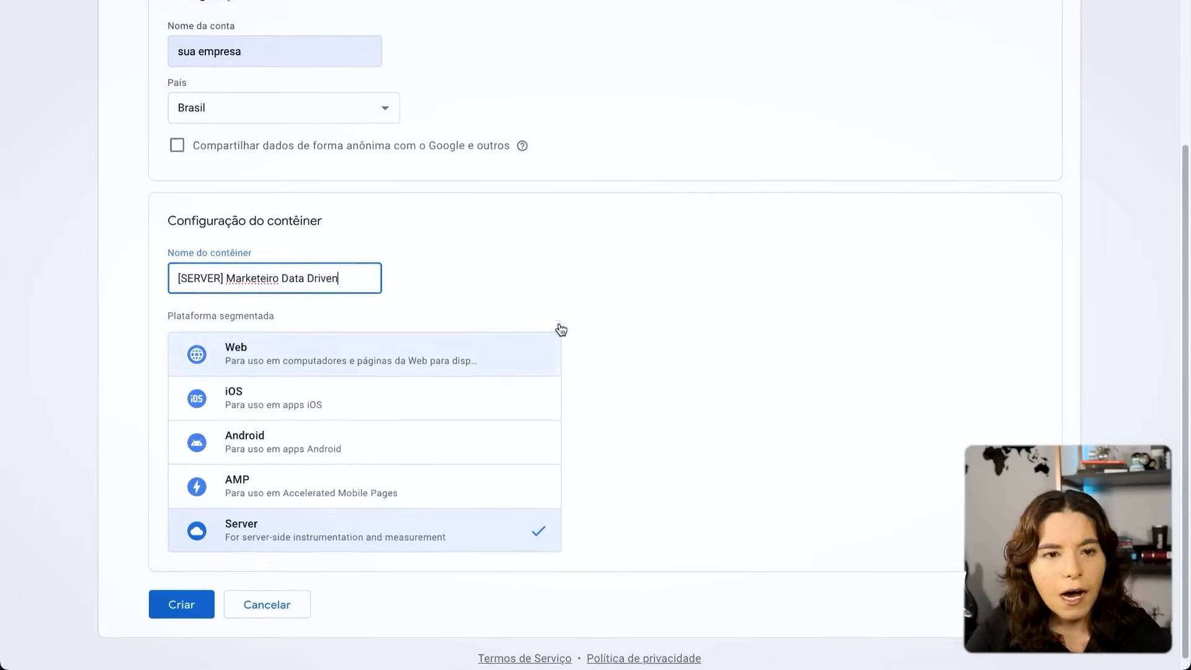
pyautogui.moveTo(304, 244); pyautogui.dragTo(129, 243)
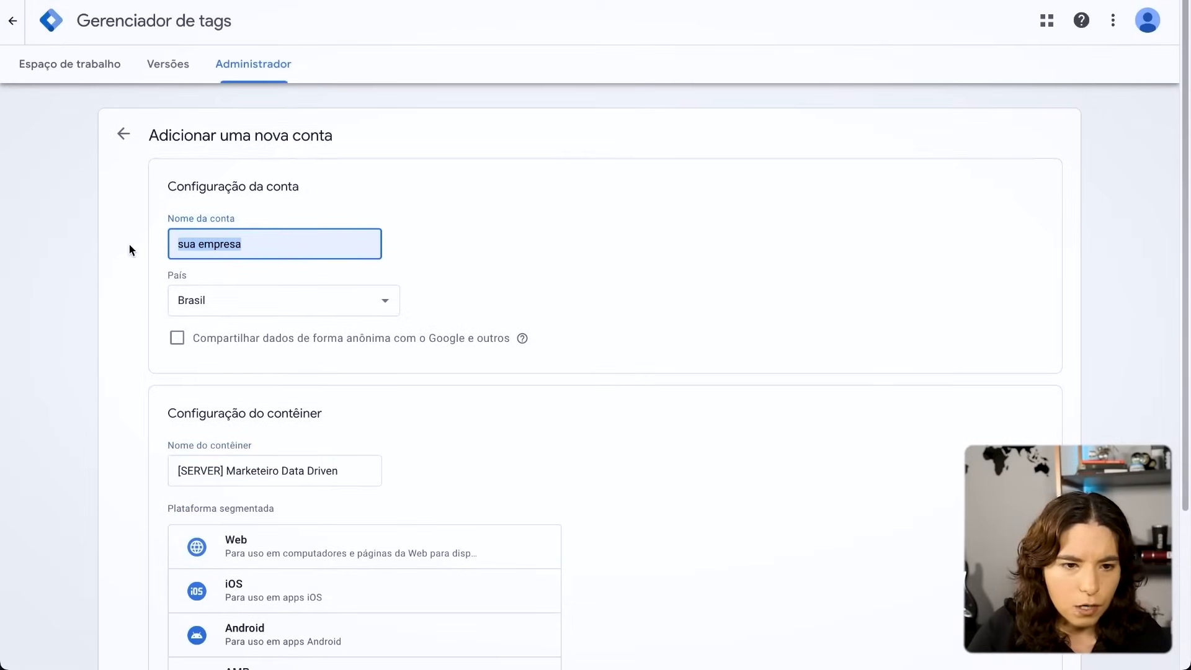
pyautogui.write('Marketeiro Data Drine')
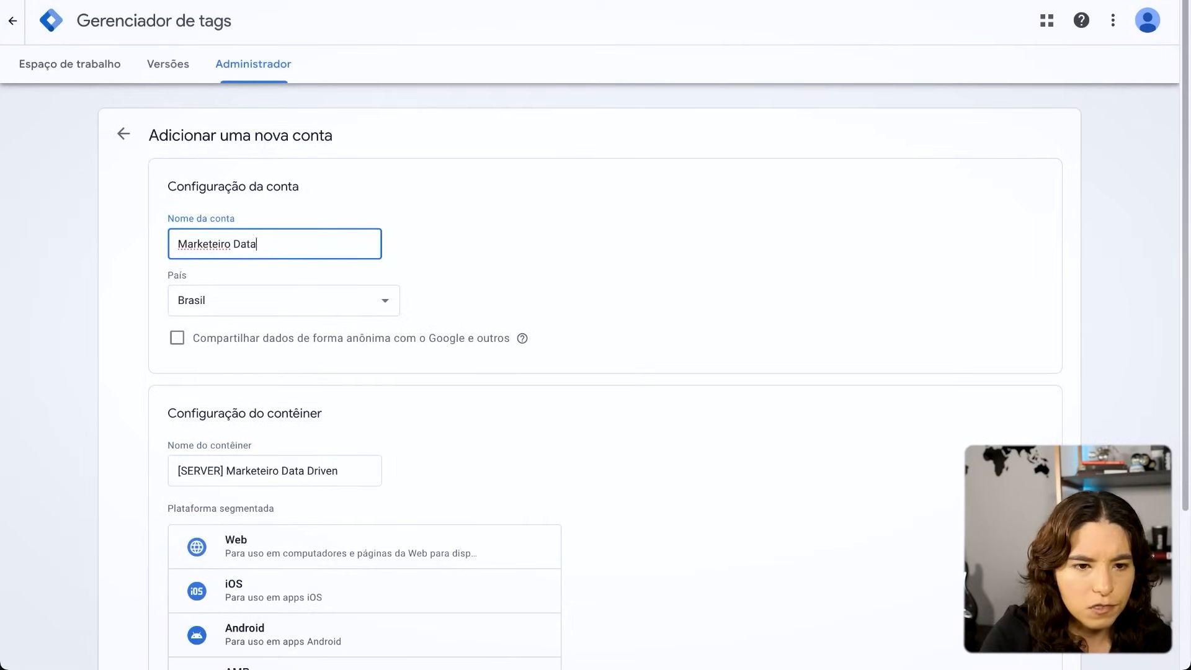
pyautogui.press('BackSpace')
pyautogui.press('BackSpace')
pyautogui.write('ven')
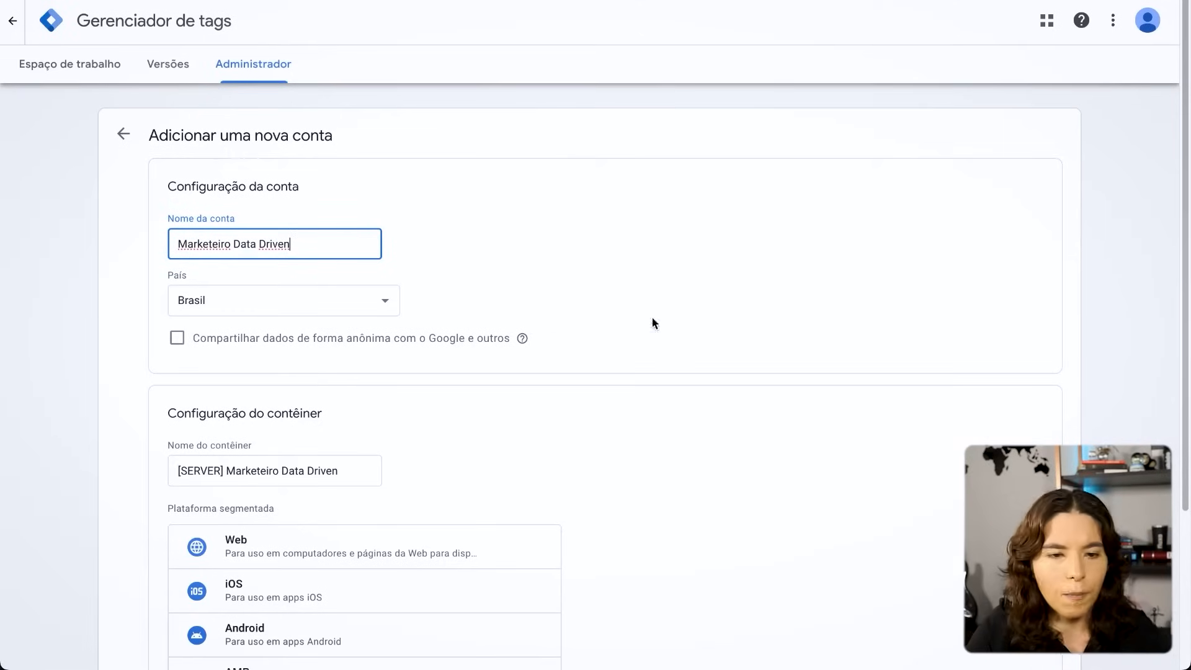
# - Submit the new account with its Server container for creation
pyautogui.scroll(-3, 758, 330)
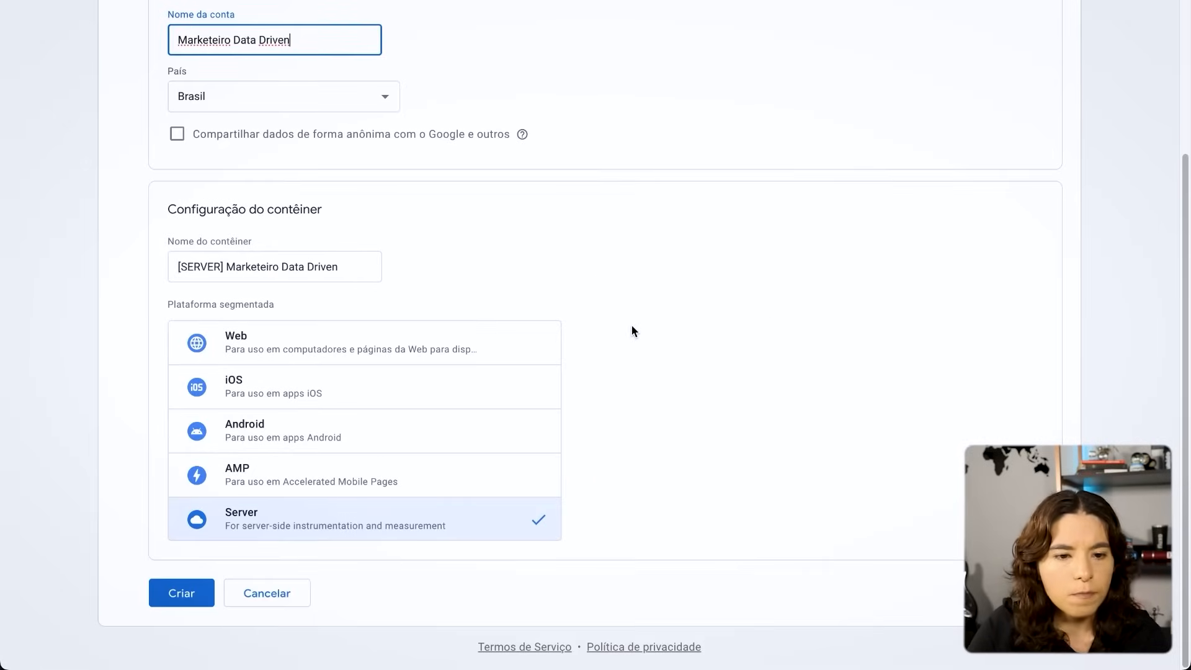
pyautogui.tripleClick(355, 267)
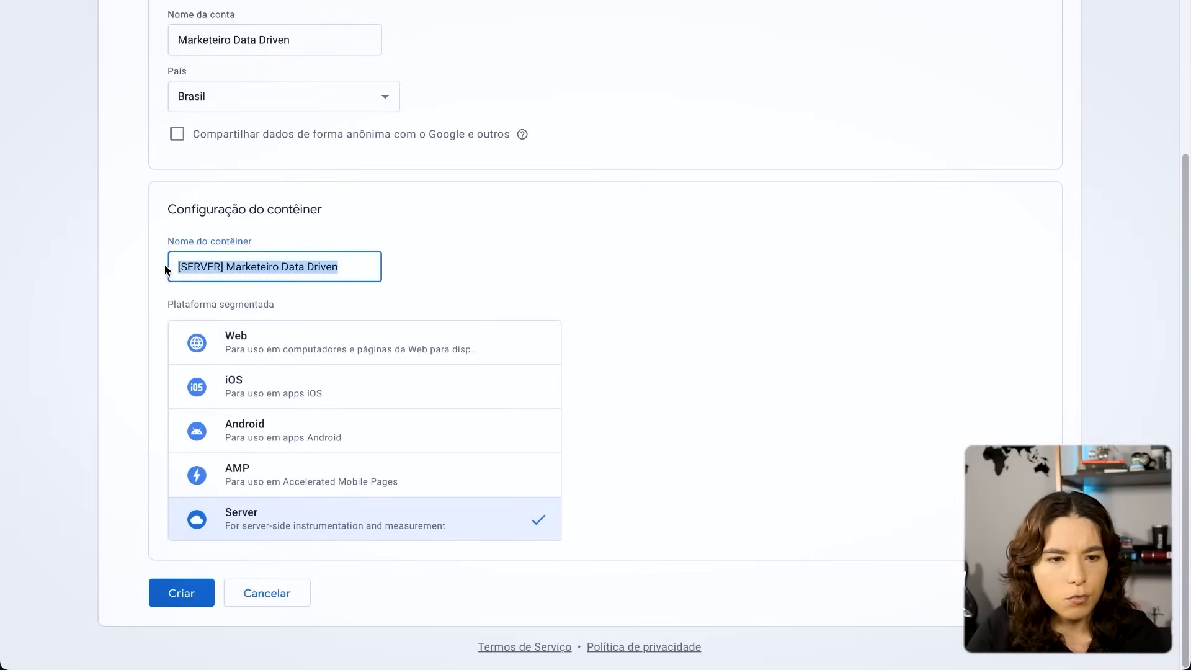
pyautogui.click(201, 607)
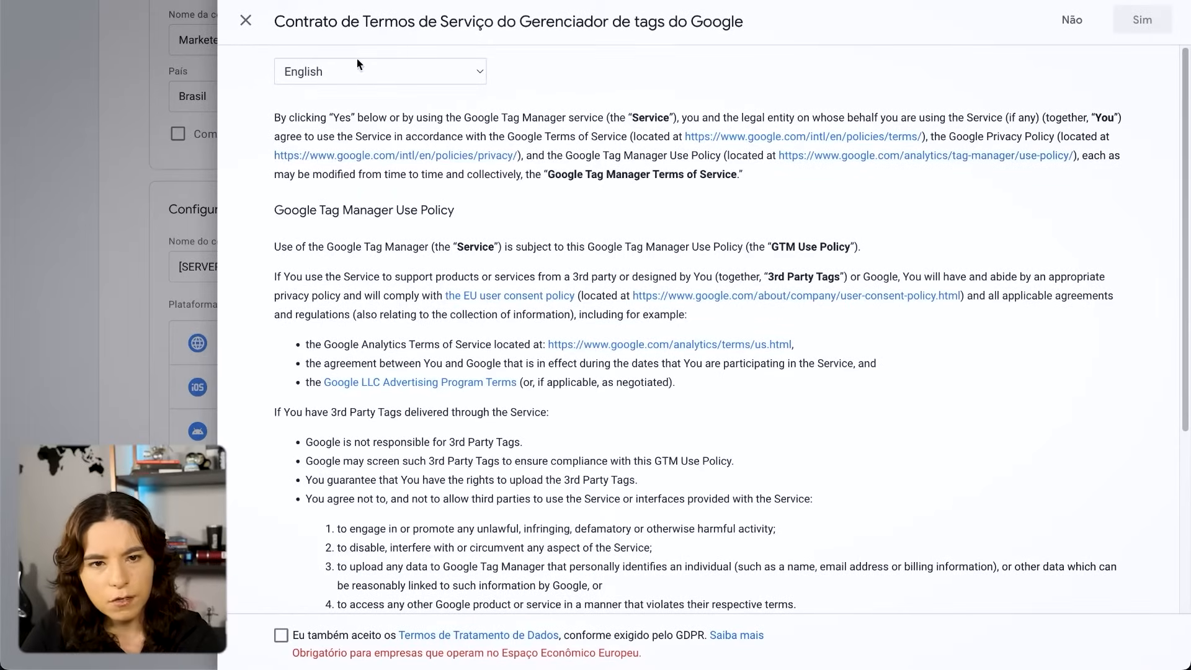
# - Show the terms of service in Portuguese and accept them together with the GDPR data processing terms
pyautogui.click(409, 73)
pyautogui.click(366, 126)
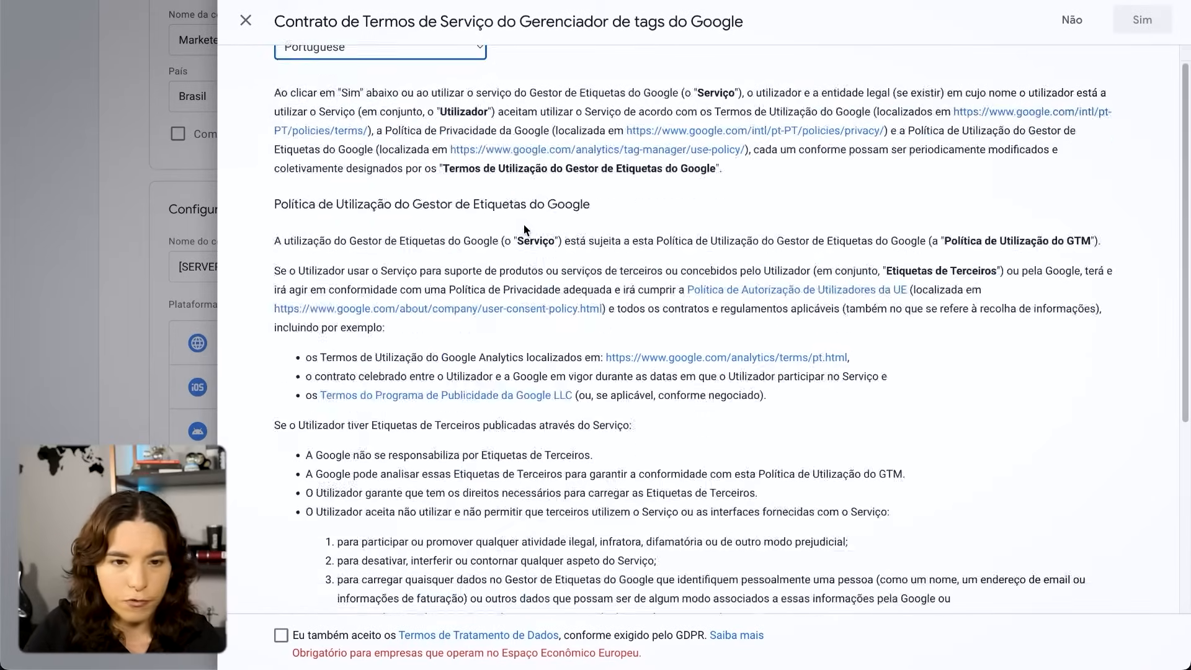
pyautogui.scroll(-15, 524, 224)
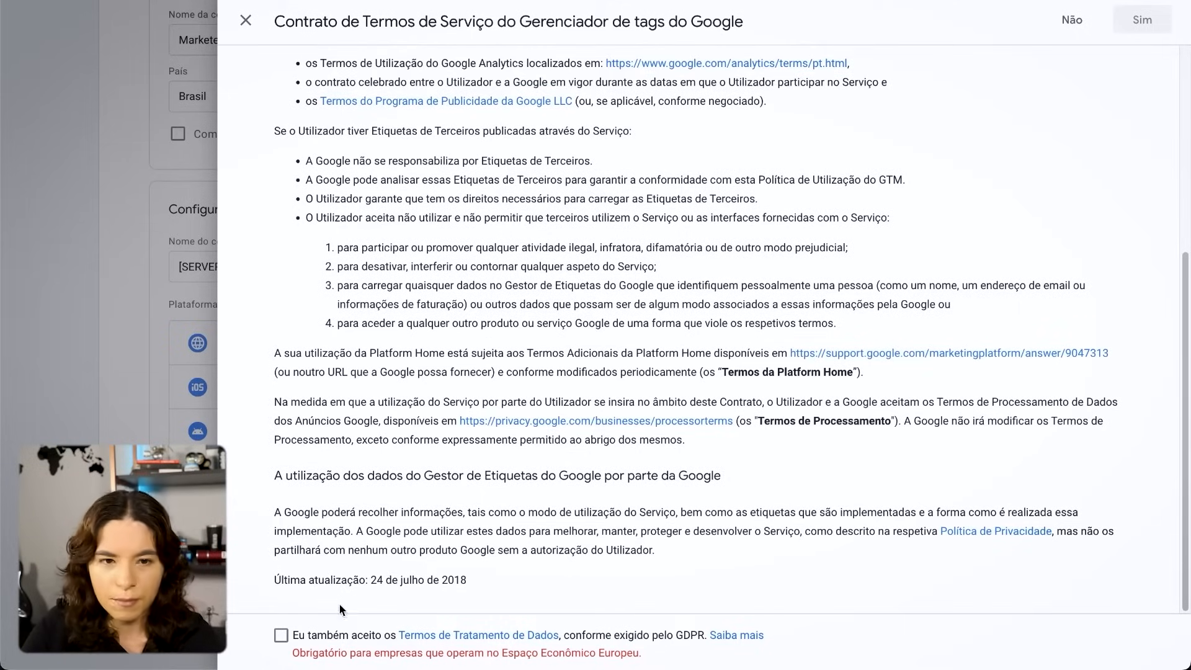
pyautogui.click(281, 635)
pyautogui.click(1135, 21)
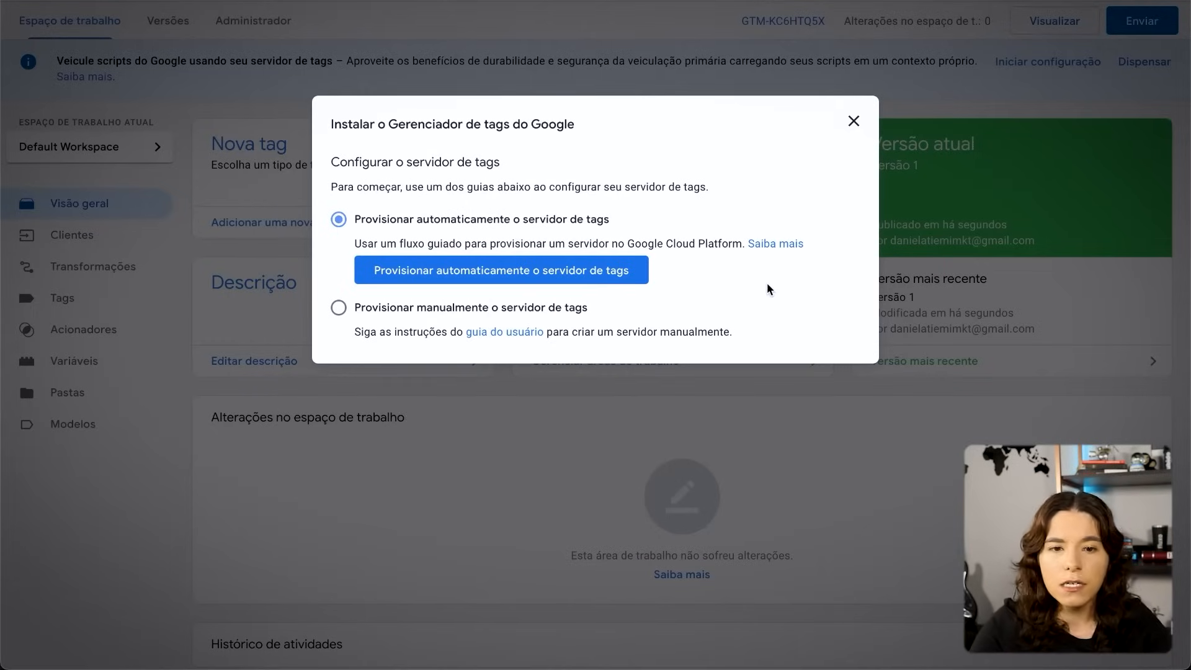
# - Choose manual provisioning of the tagging server in the container's installation options
pyautogui.click(486, 313)
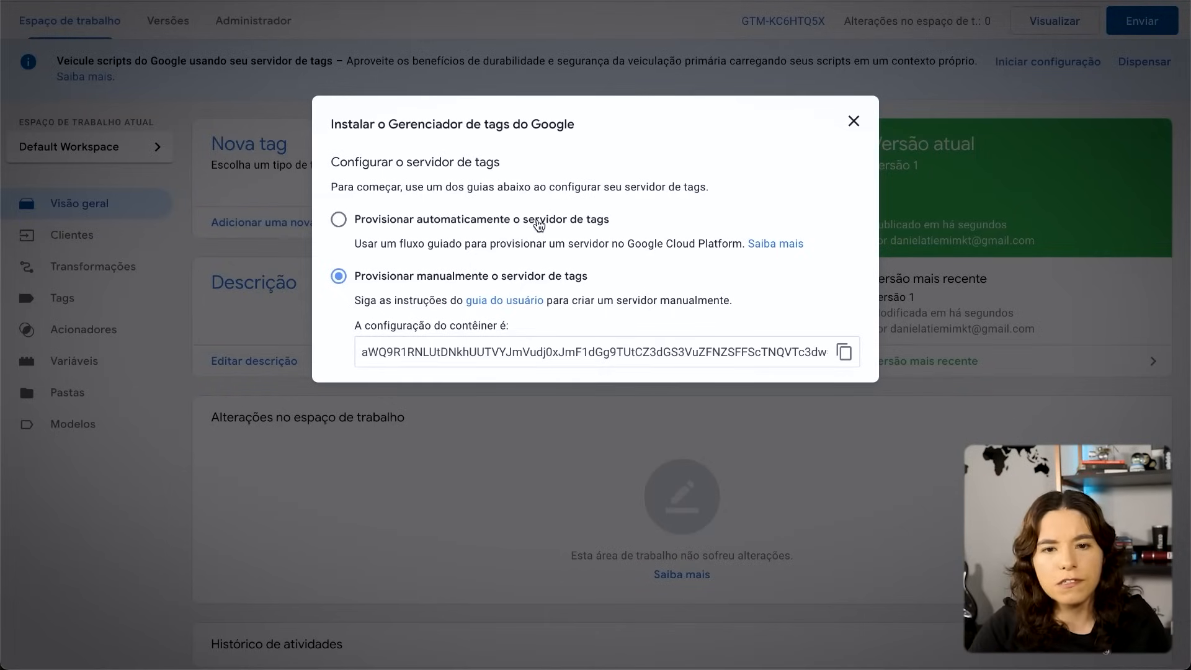
pyautogui.click(539, 225)
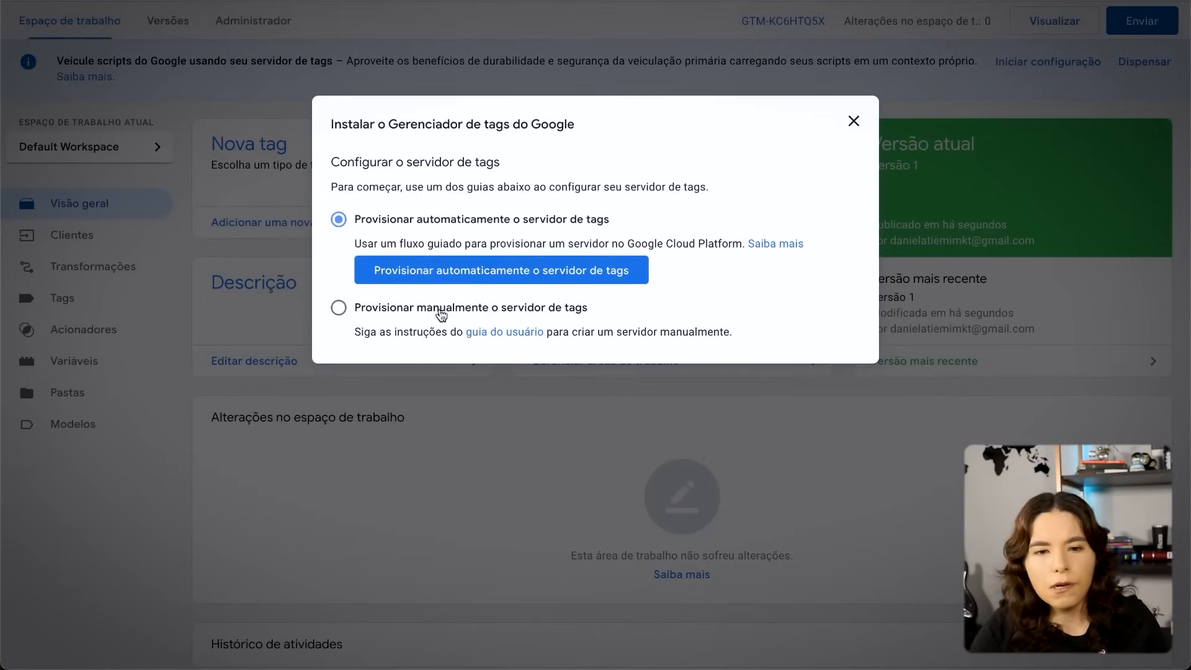
pyautogui.click(363, 311)
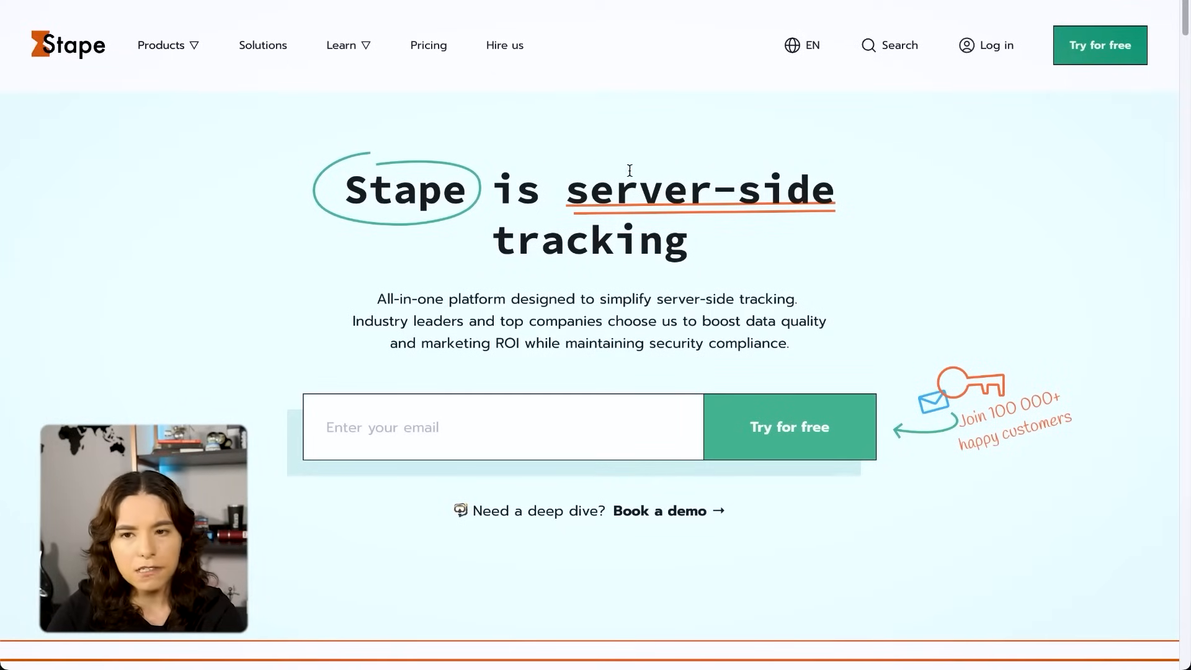
# - Sign up for a free account on the Stape website with the account e-mail, agreeing to the Terms of Use and Privacy Notice
pyautogui.click(1117, 57)
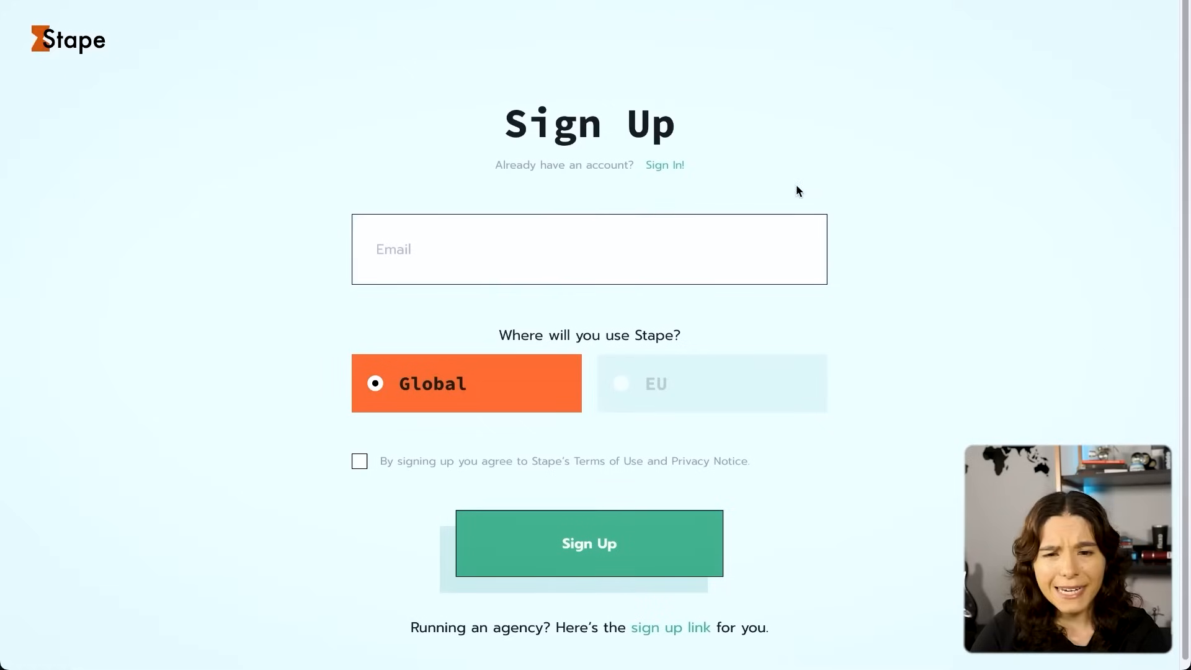
pyautogui.click(555, 244)
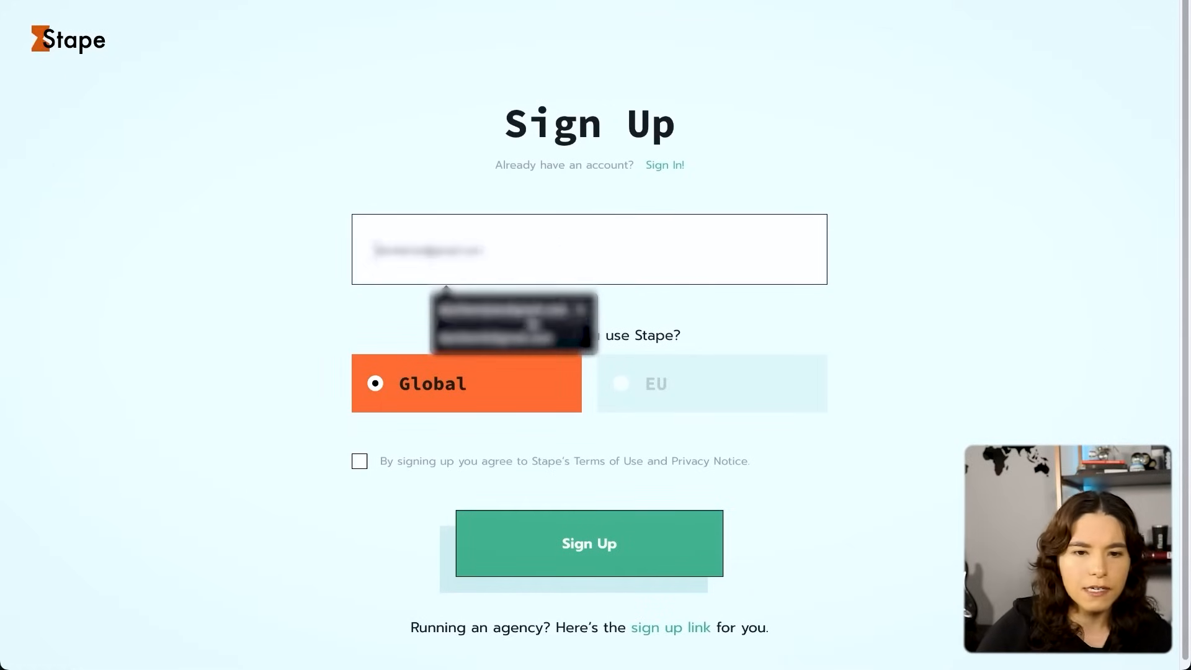
pyautogui.write('nd[blurred]')
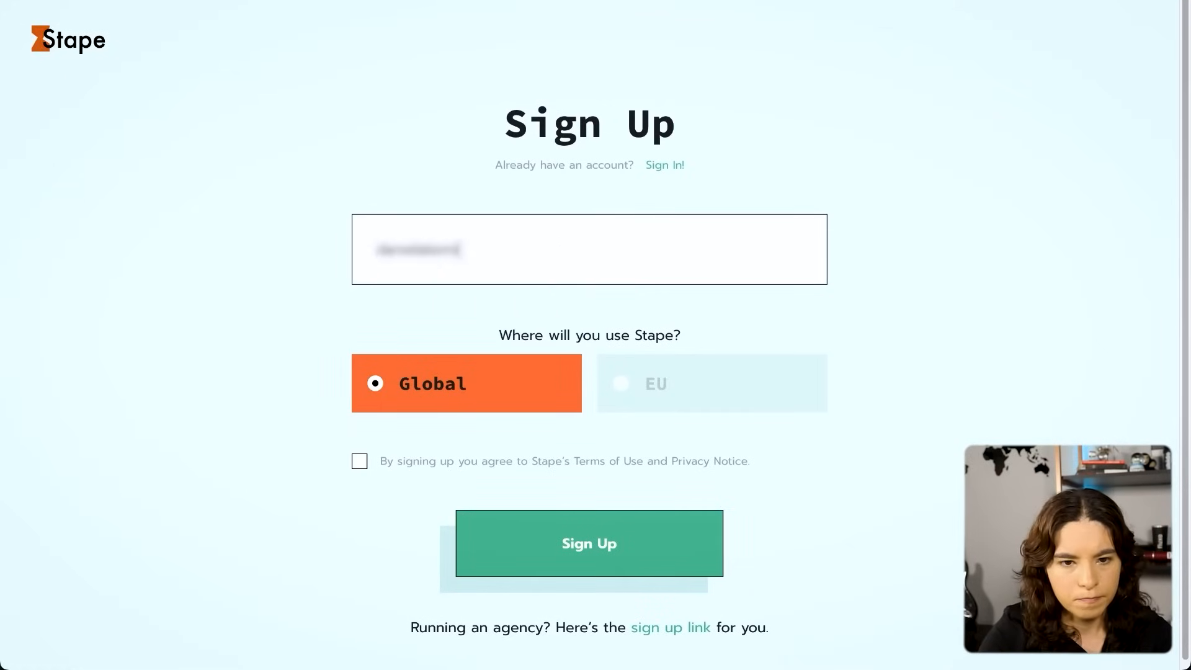
pyautogui.write('@gmail.com')
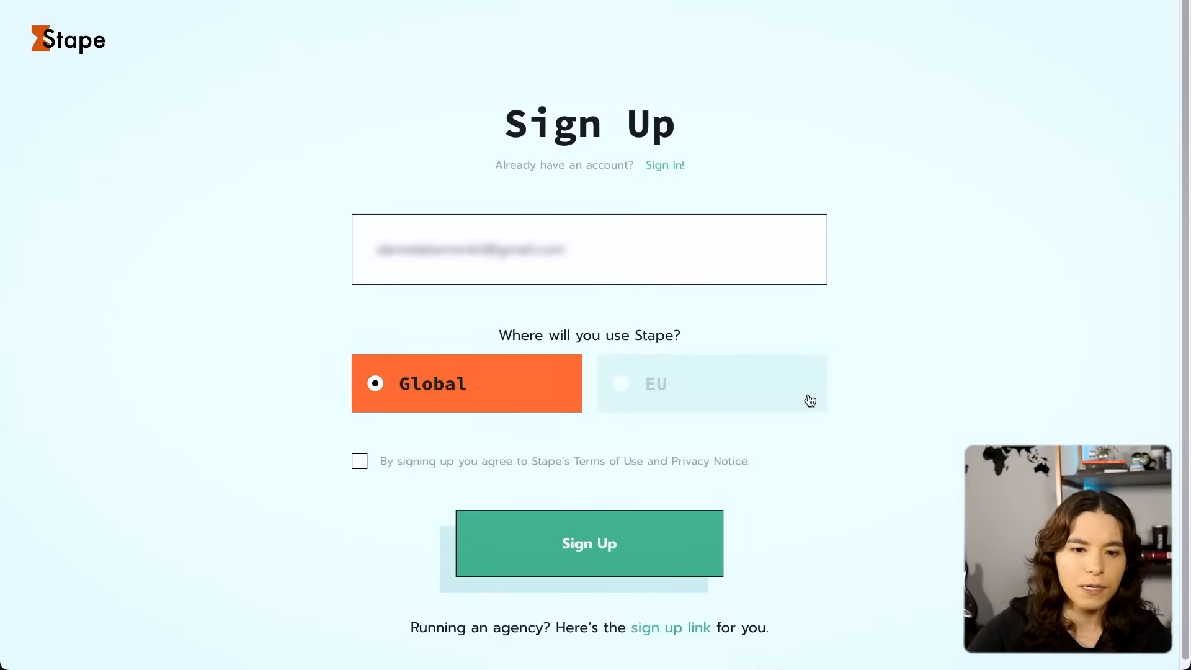
pyautogui.click(362, 464)
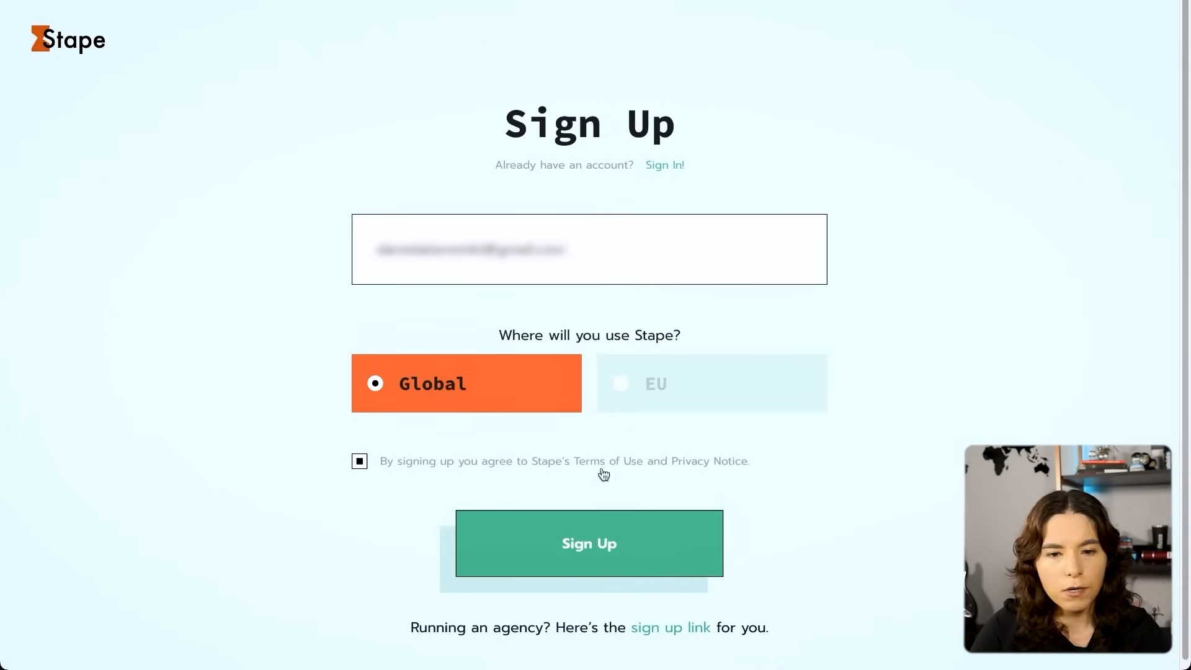
pyautogui.click(599, 543)
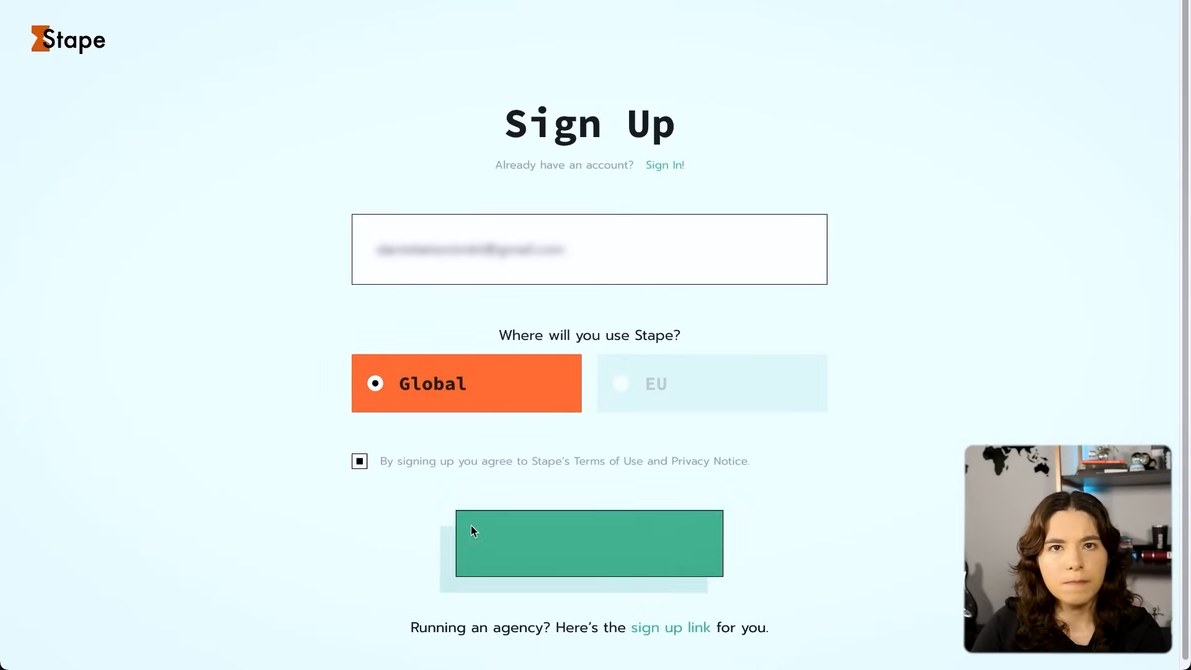
# - Open Stape's welcome message in Gmail and follow its link for setting the account password
pyautogui.moveTo(516, 367); pyautogui.dragTo(437, 399)
pyautogui.click(877, 399)
pyautogui.click(530, 399)
pyautogui.doubleClick(529, 399)
pyautogui.click(671, 462)
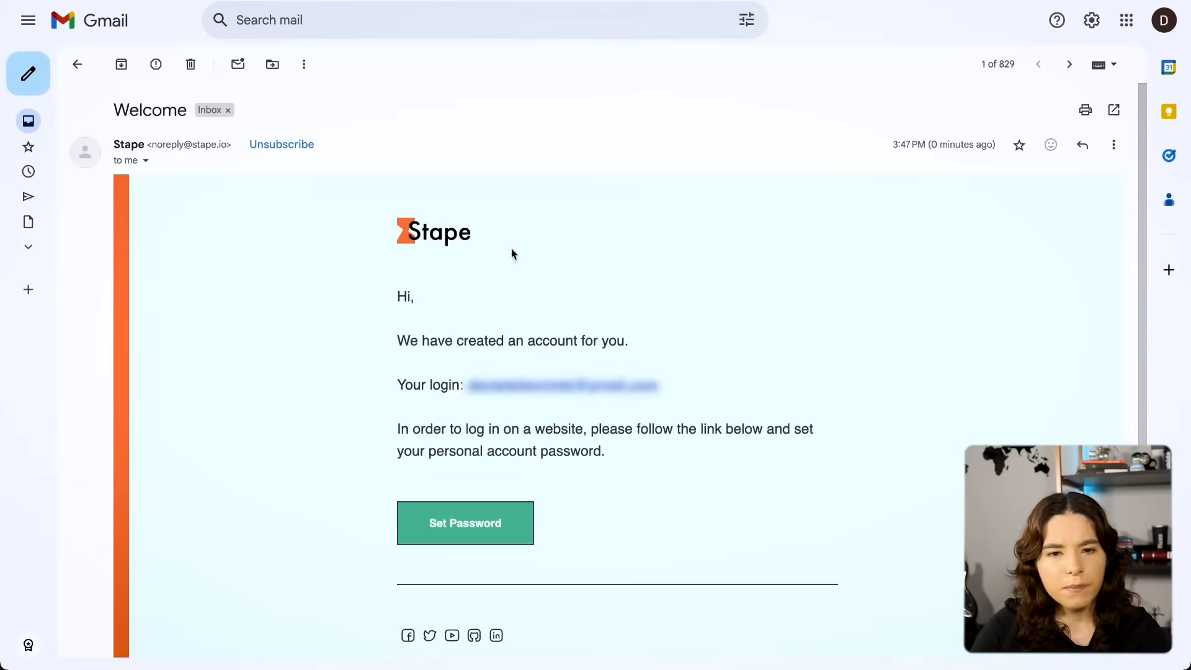
pyautogui.click(456, 523)
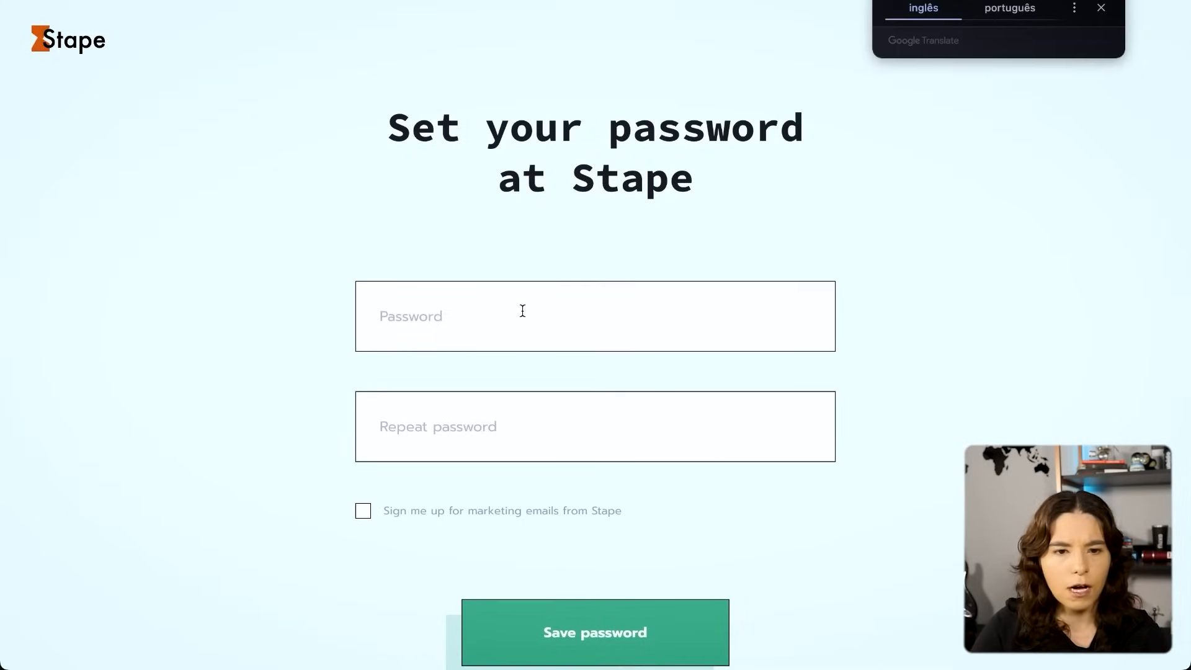
# - Enter the account password in both password fields and save it, leaving the marketing e-mails option off
pyautogui.click(522, 310)
pyautogui.write('•')
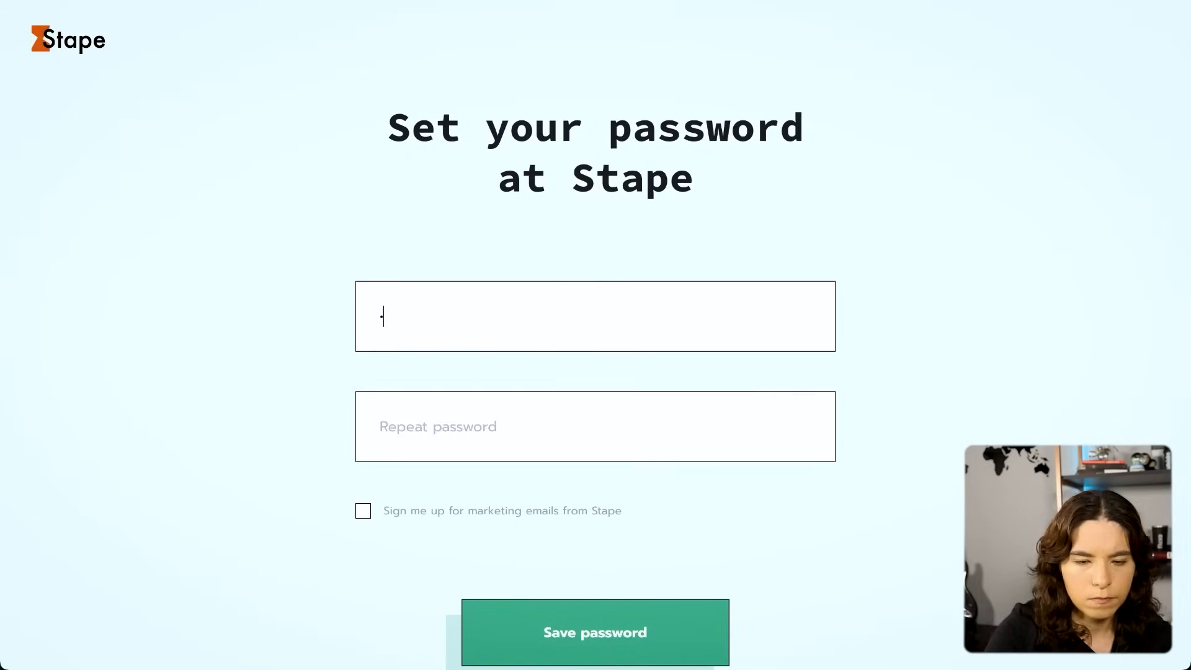
pyautogui.press('Tab')
pyautogui.write('•••••••••••••')
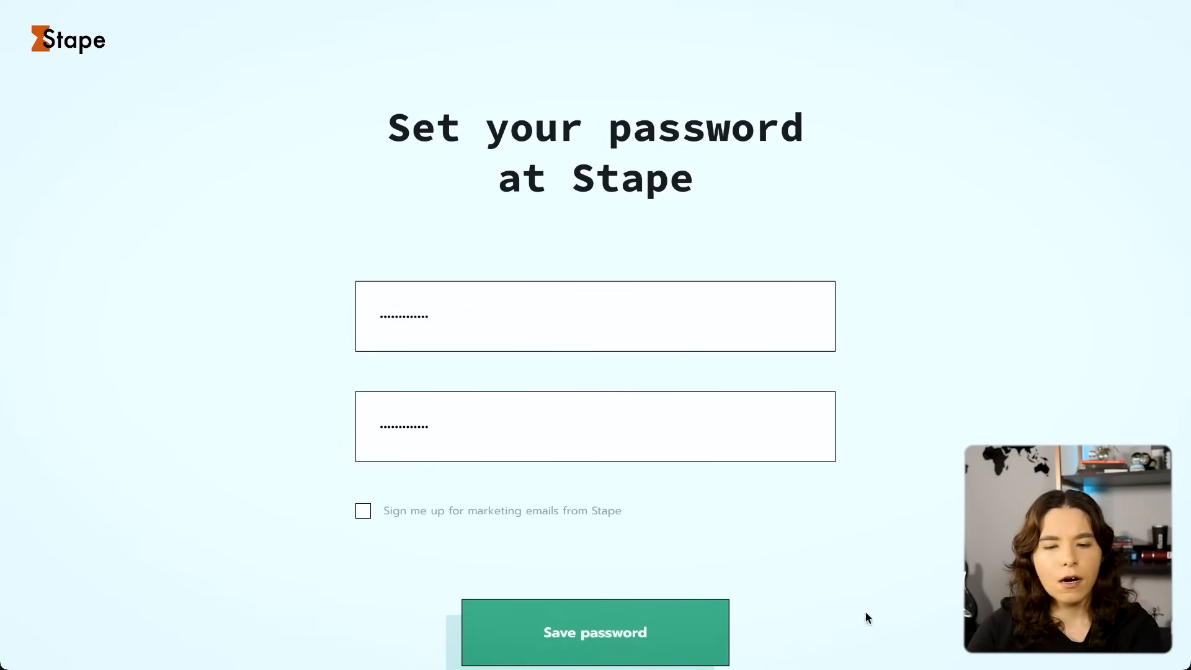
pyautogui.click(723, 605)
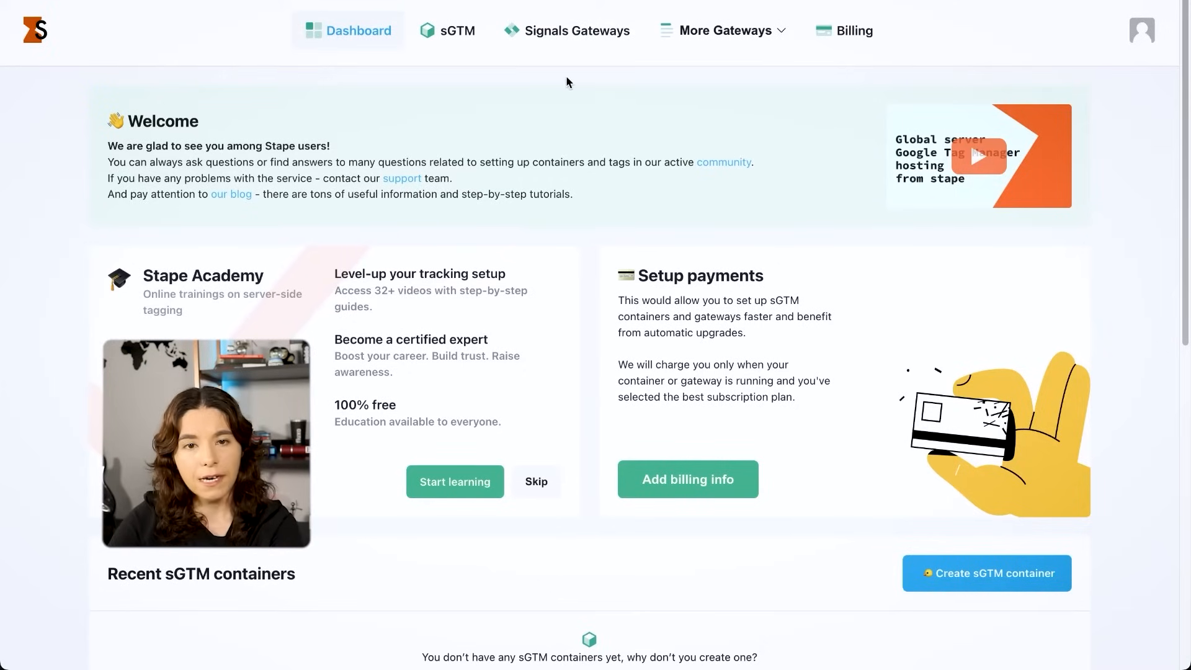
# - Start a new sGTM container in Stape and name it "[SERVER] Marketeiro Data Driven"
pyautogui.click(465, 48)
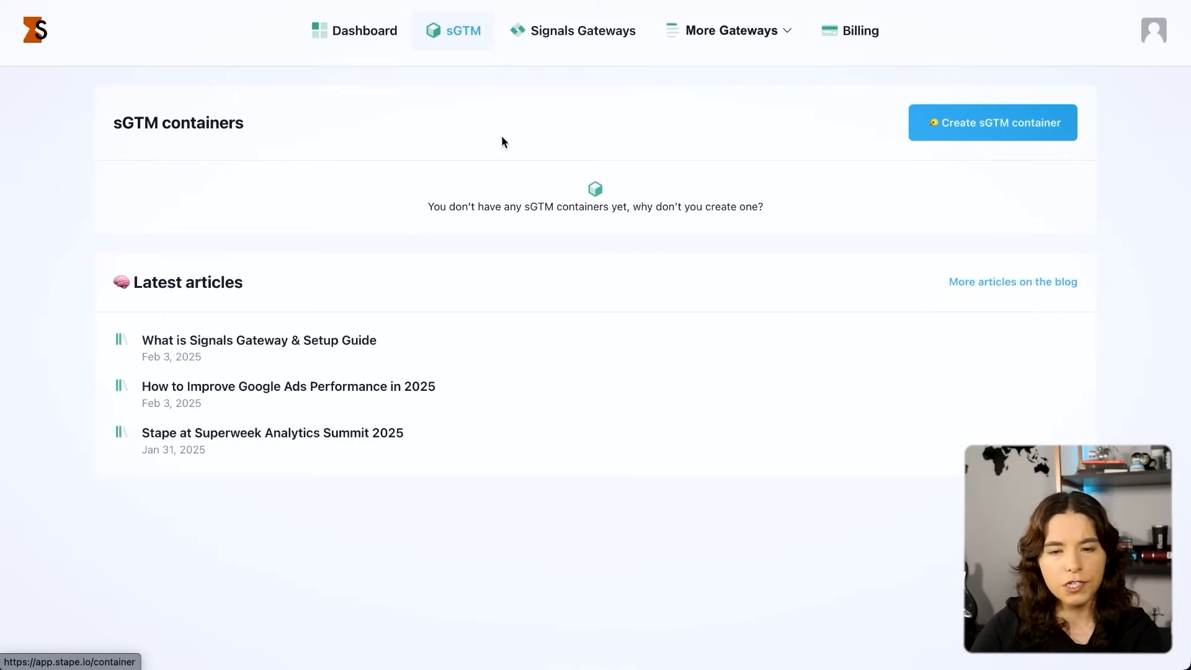
pyautogui.click(1022, 131)
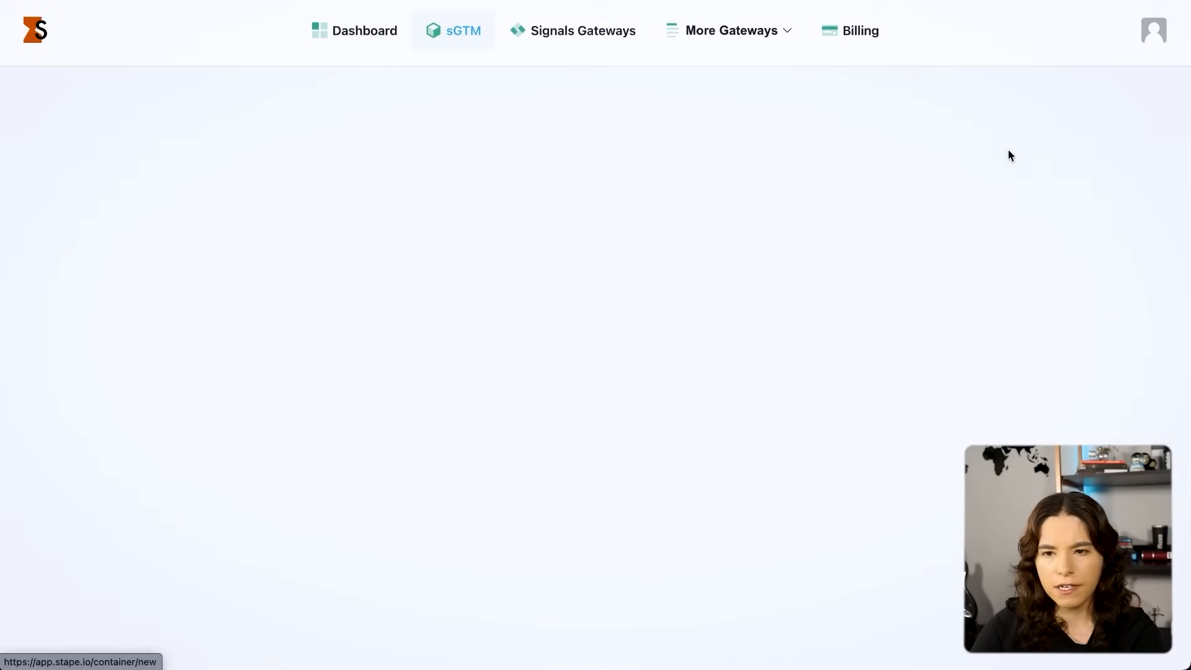
pyautogui.write('[SEVE')
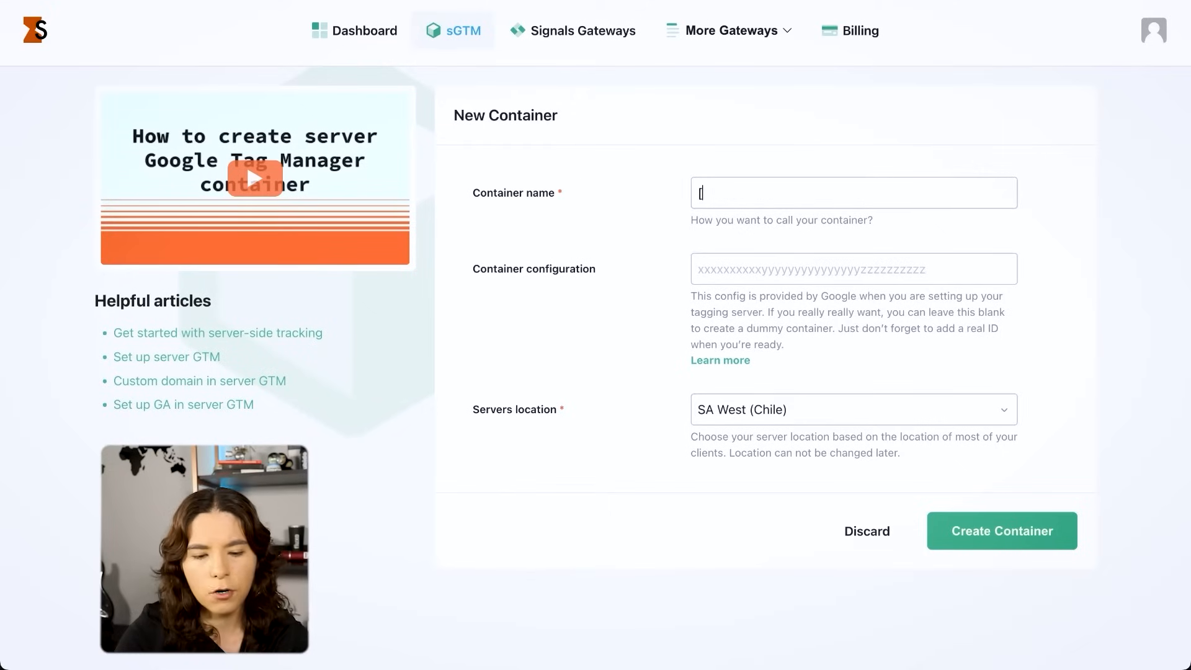
pyautogui.press('BackSpace')
pyautogui.press('BackSpace')
pyautogui.write('RVER')
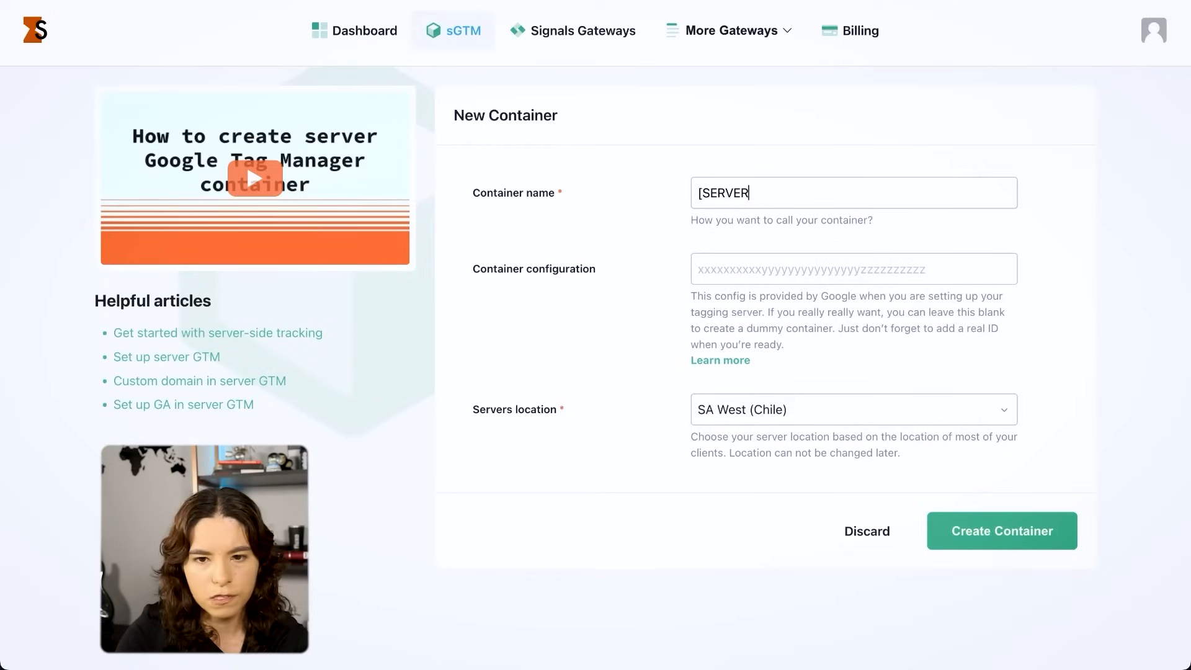
pyautogui.write('] Market')
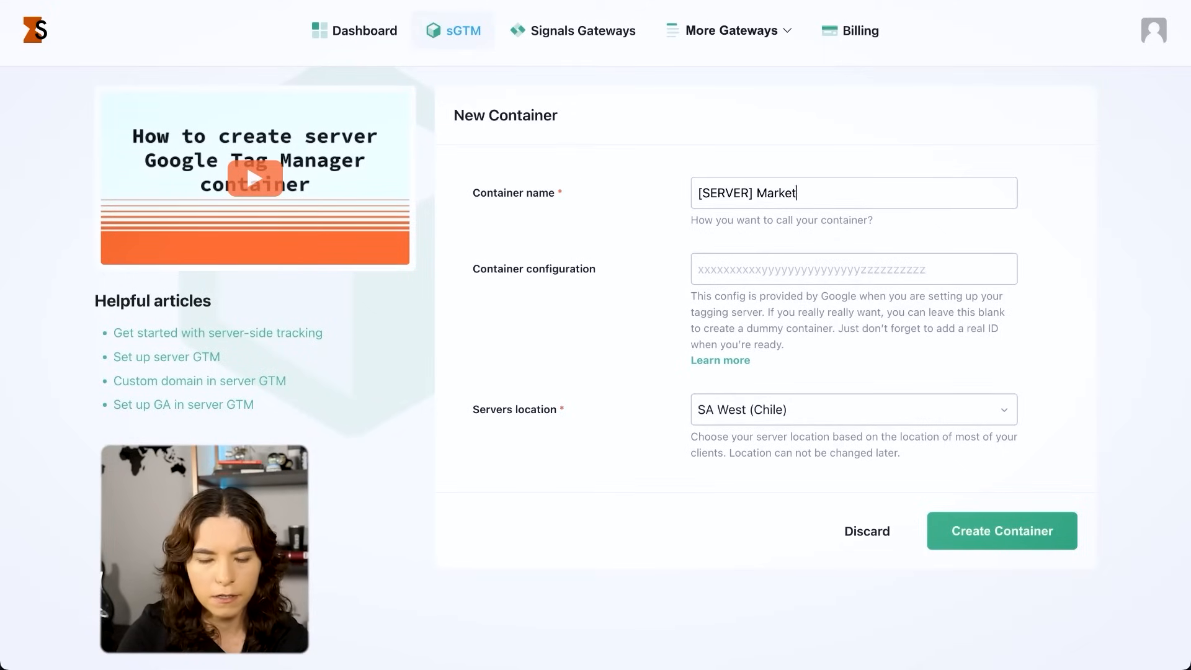
pyautogui.write('eiro Data Driven')
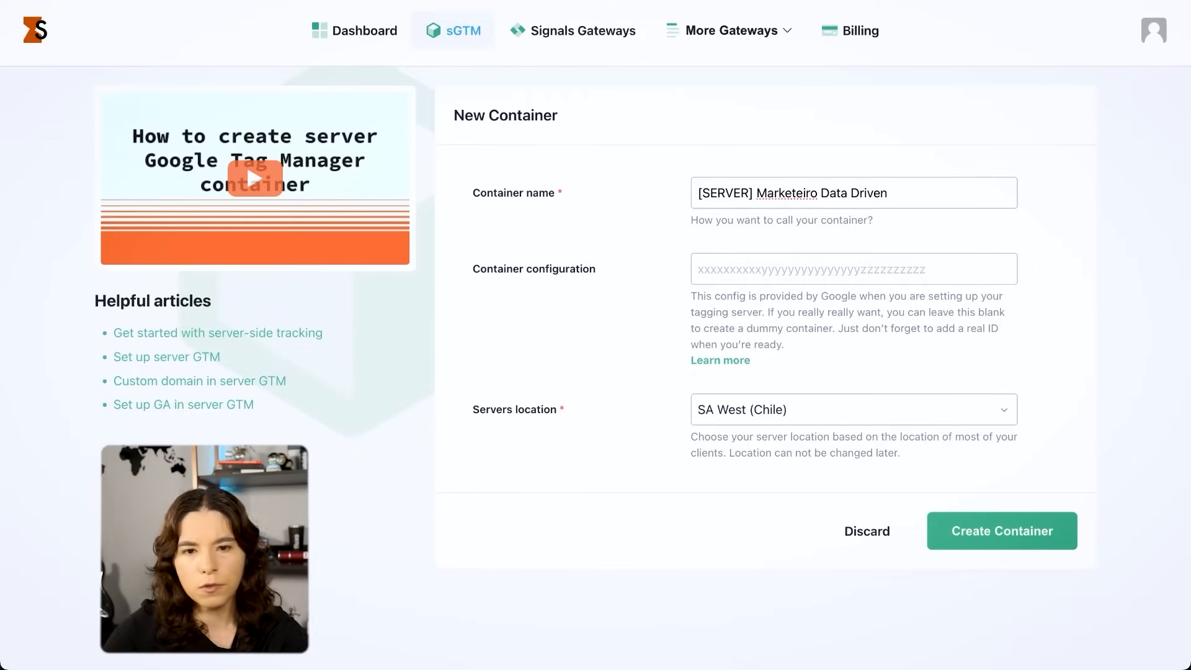
# - Copy the container configuration string from Google Tag Manager and paste it into the new Stape container's configuration
pyautogui.moveTo(643, 278); pyautogui.dragTo(520, 291)
pyautogui.click(526, 294)
pyautogui.click(706, 280)
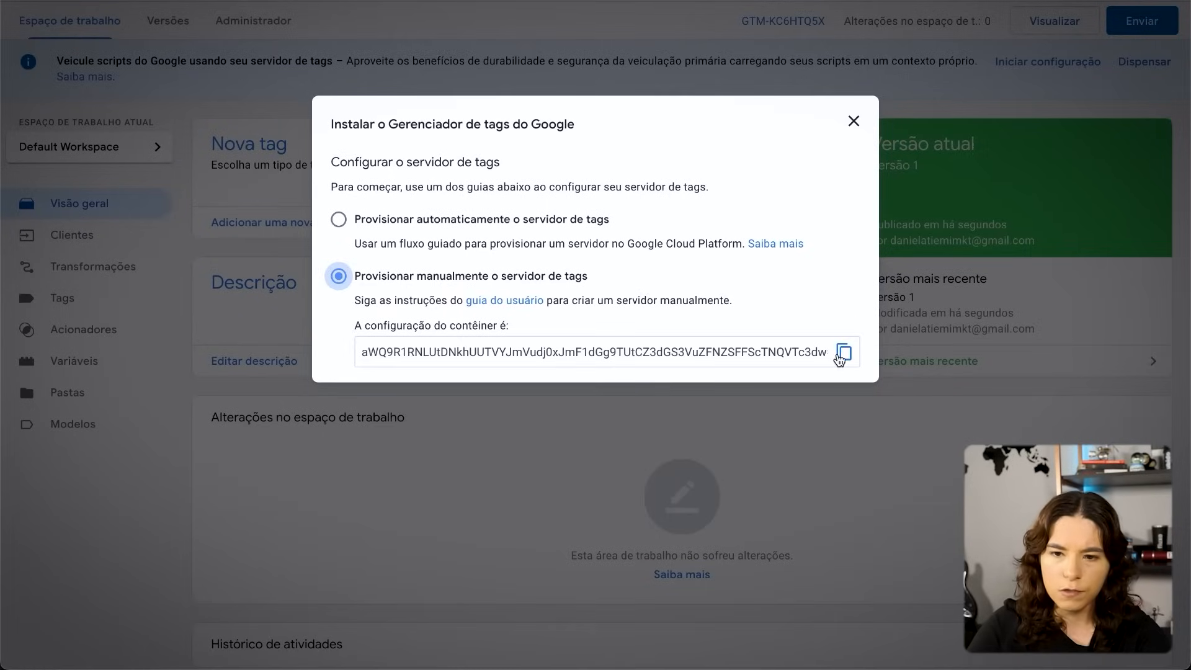
pyautogui.click(843, 352)
pyautogui.click(843, 352)
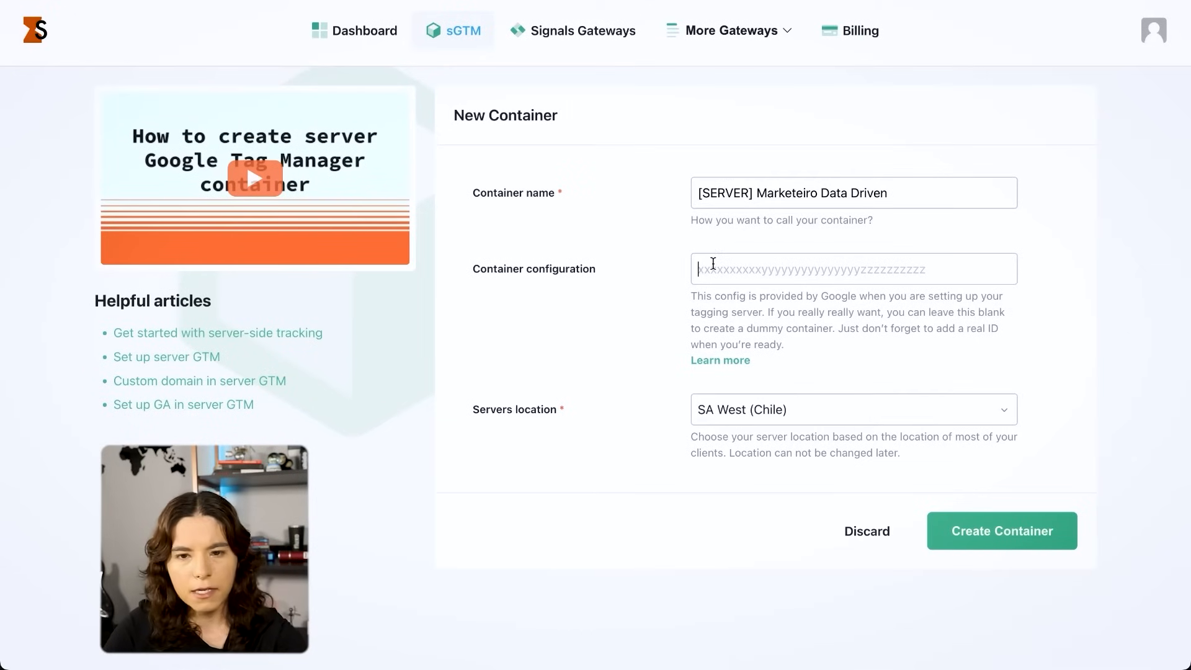
pyautogui.hotkey('ctrl', 'v')
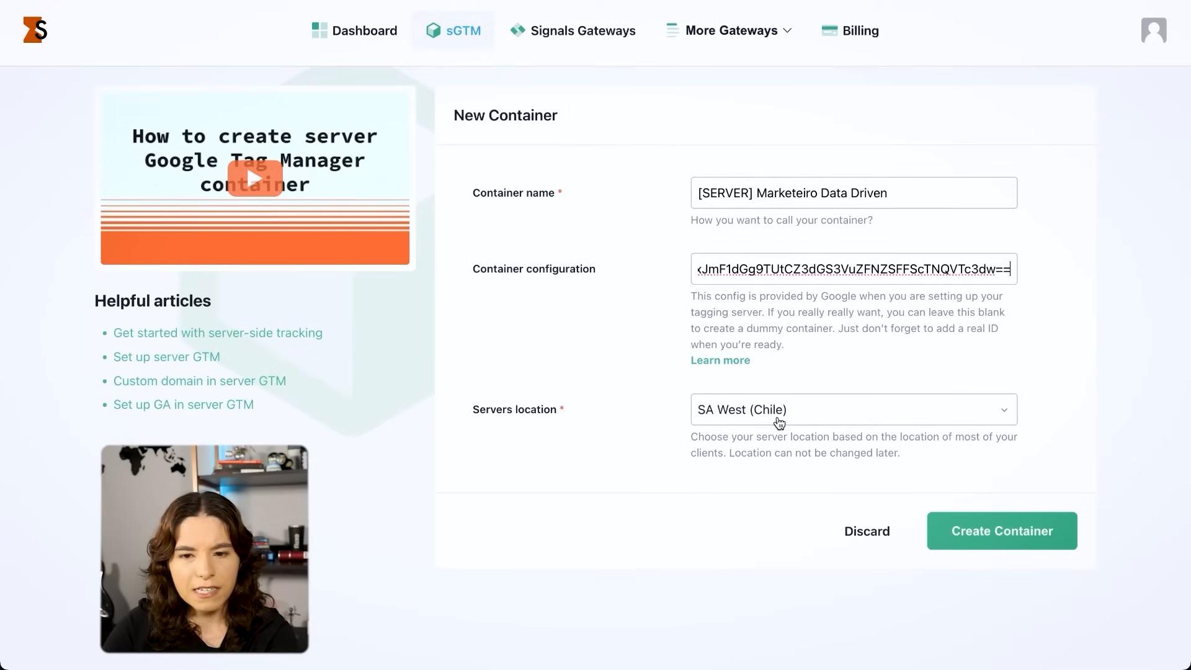
# - Set the new container's servers location to SA East (Brazil) and create the container
pyautogui.click(779, 423)
pyautogui.scroll(-3, 897, 625)
pyautogui.scroll(3, 868, 595)
pyautogui.click(856, 471)
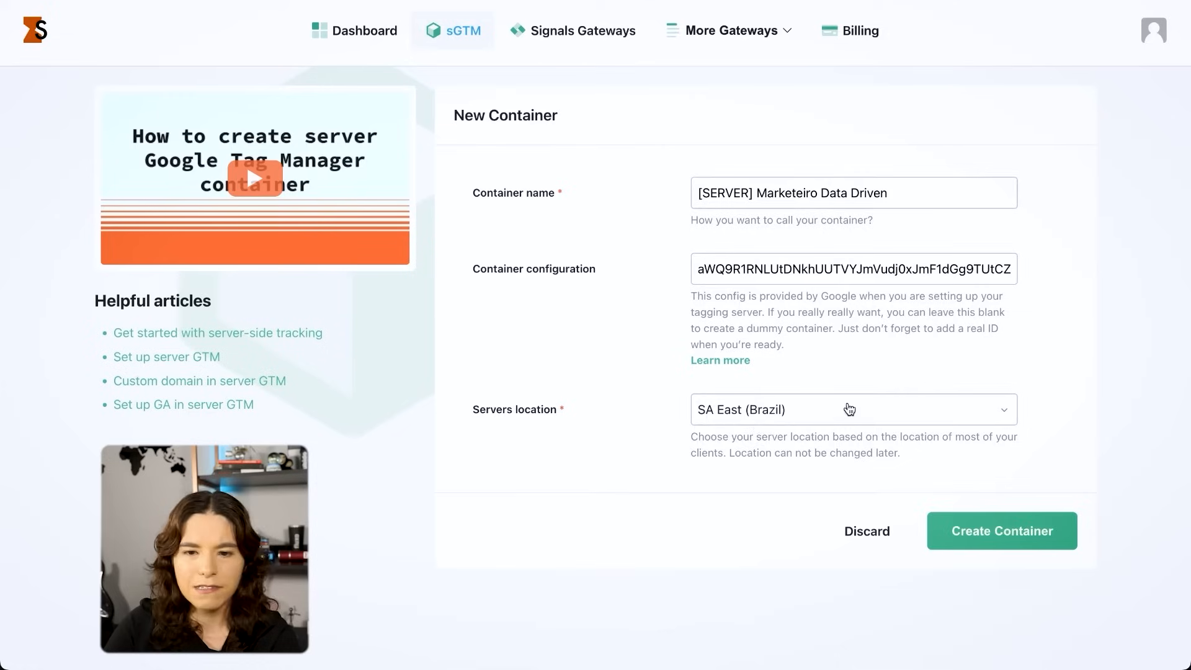
pyautogui.click(849, 409)
pyautogui.click(820, 464)
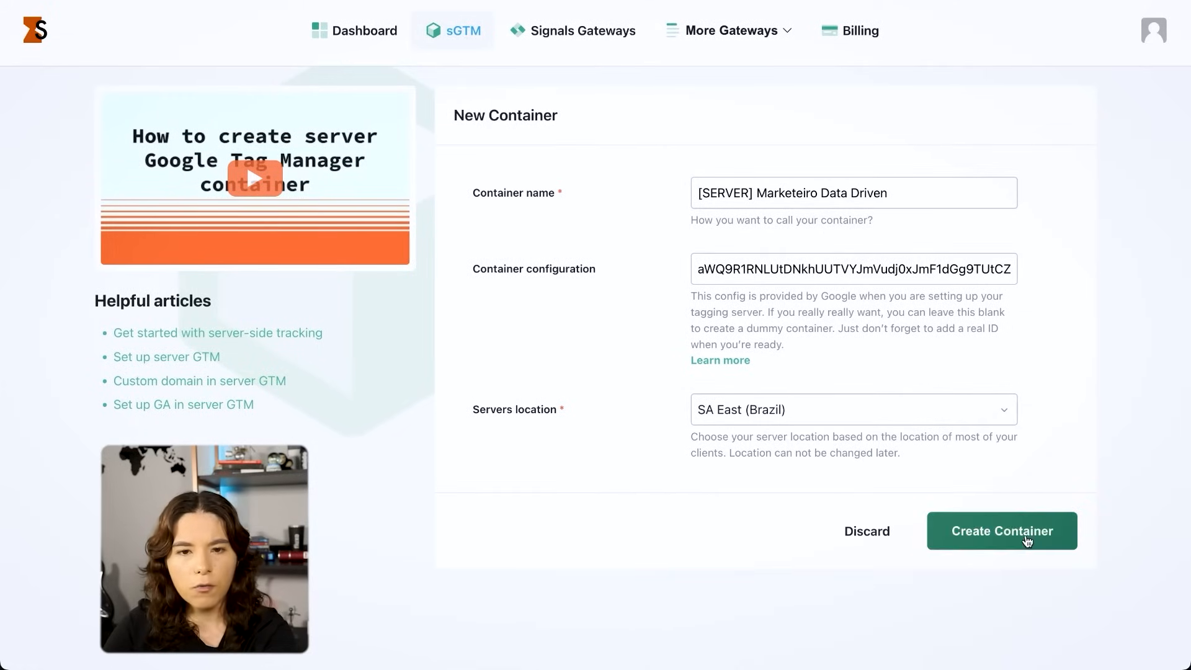
pyautogui.click(1027, 541)
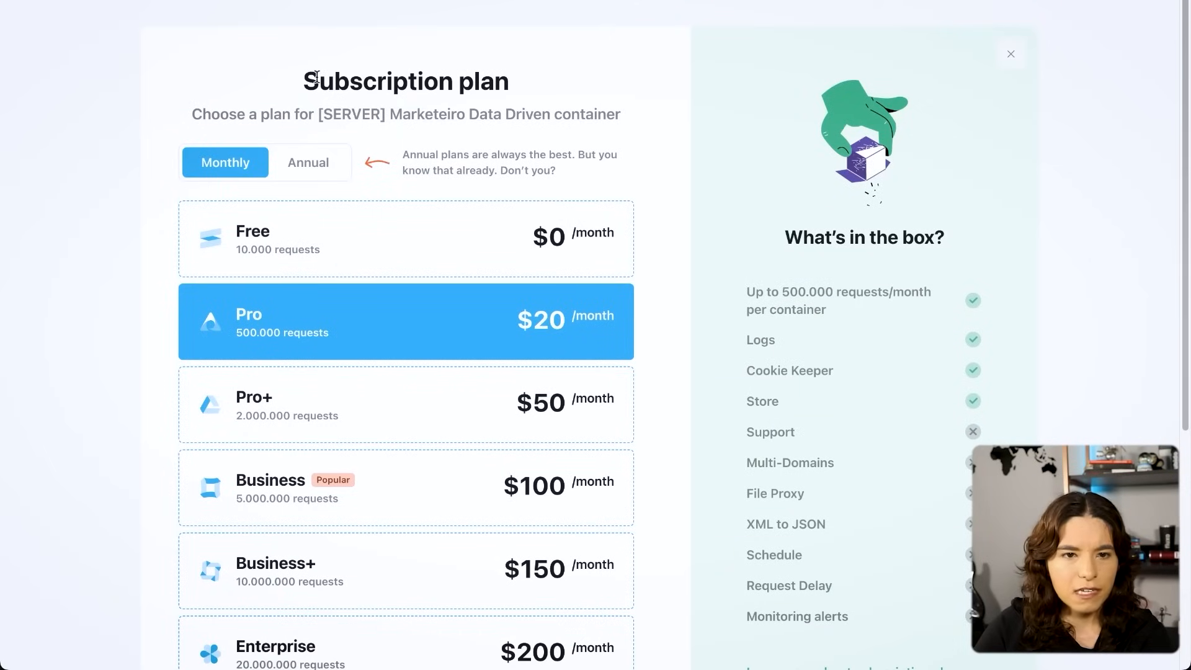
# - Choose the Free monthly plan with automatic upgrading to the next tier turned off, and continue with it
pyautogui.moveTo(317, 77); pyautogui.dragTo(347, 80)
pyautogui.click(517, 129)
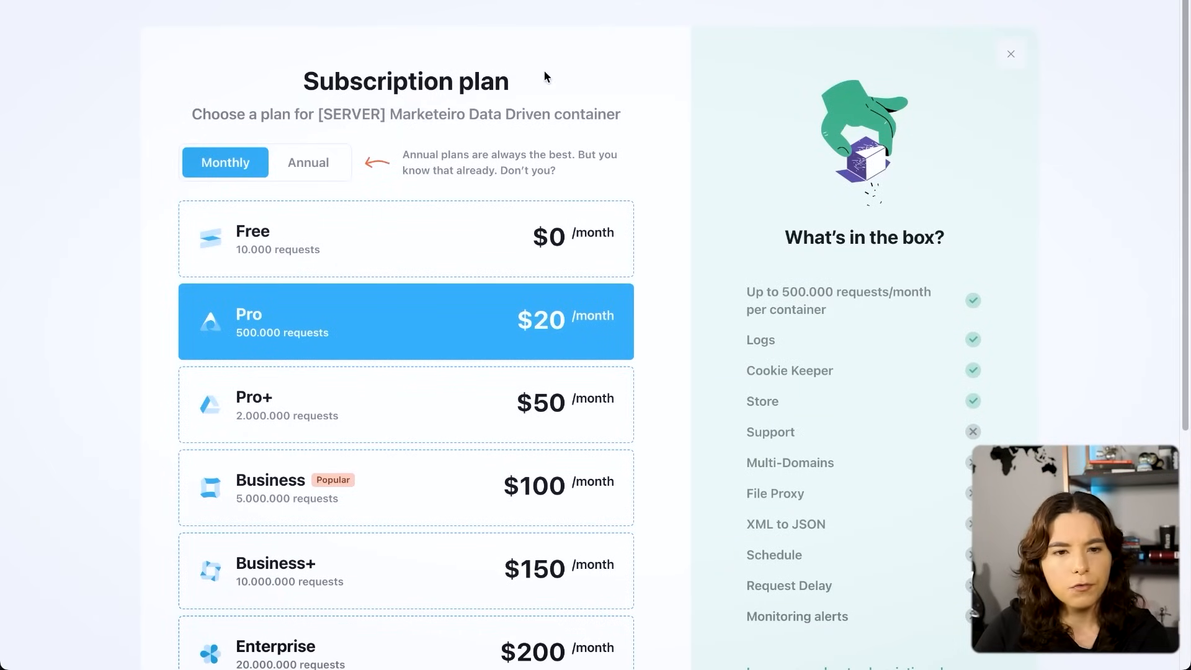
pyautogui.click(411, 240)
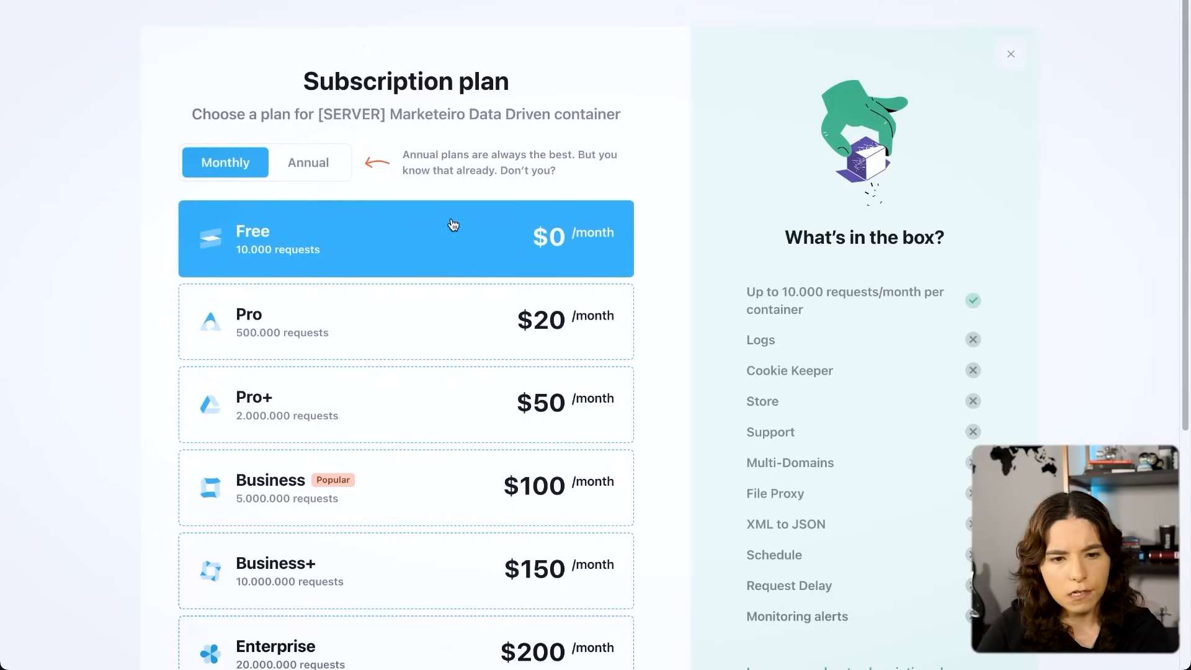
pyautogui.scroll(-1, 453, 223)
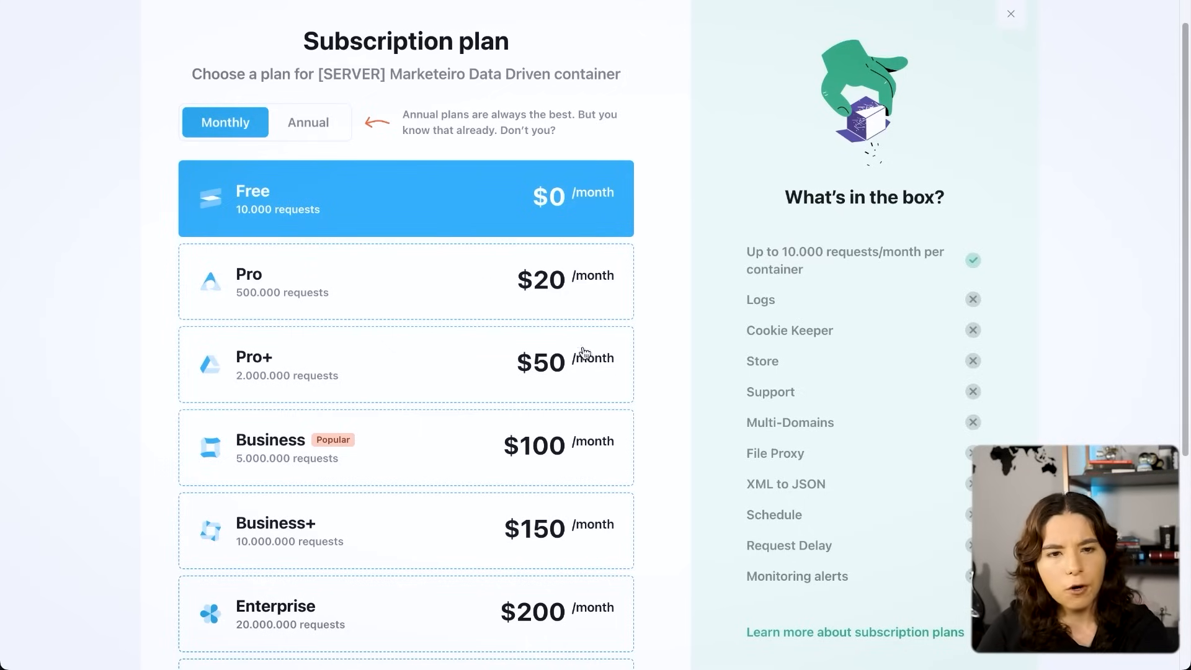
pyautogui.scroll(-5, 568, 321)
pyautogui.click(283, 531)
pyautogui.click(478, 540)
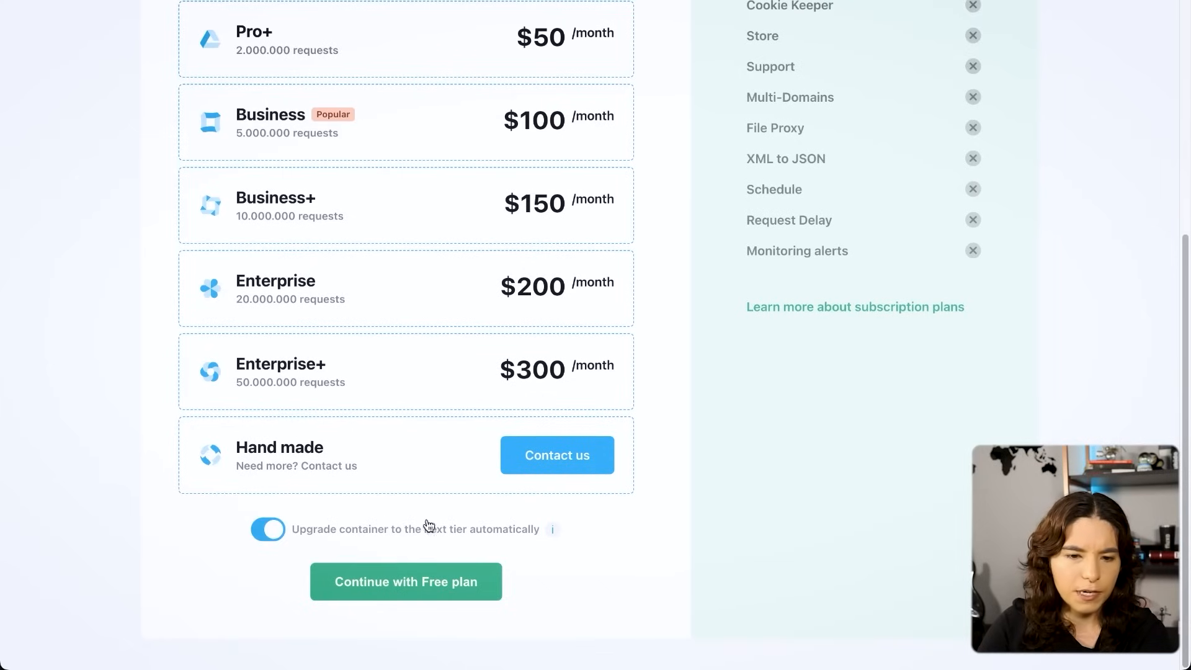
pyautogui.click(279, 532)
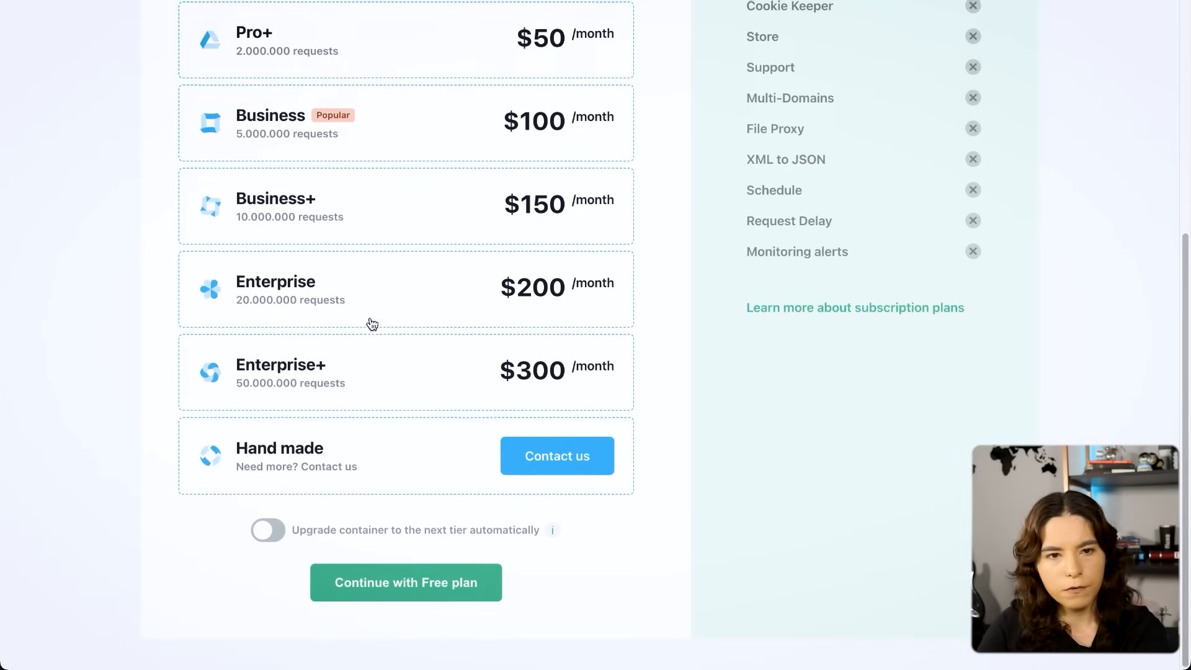
pyautogui.scroll(5, 372, 323)
pyautogui.scroll(-5, 420, 271)
pyautogui.click(407, 582)
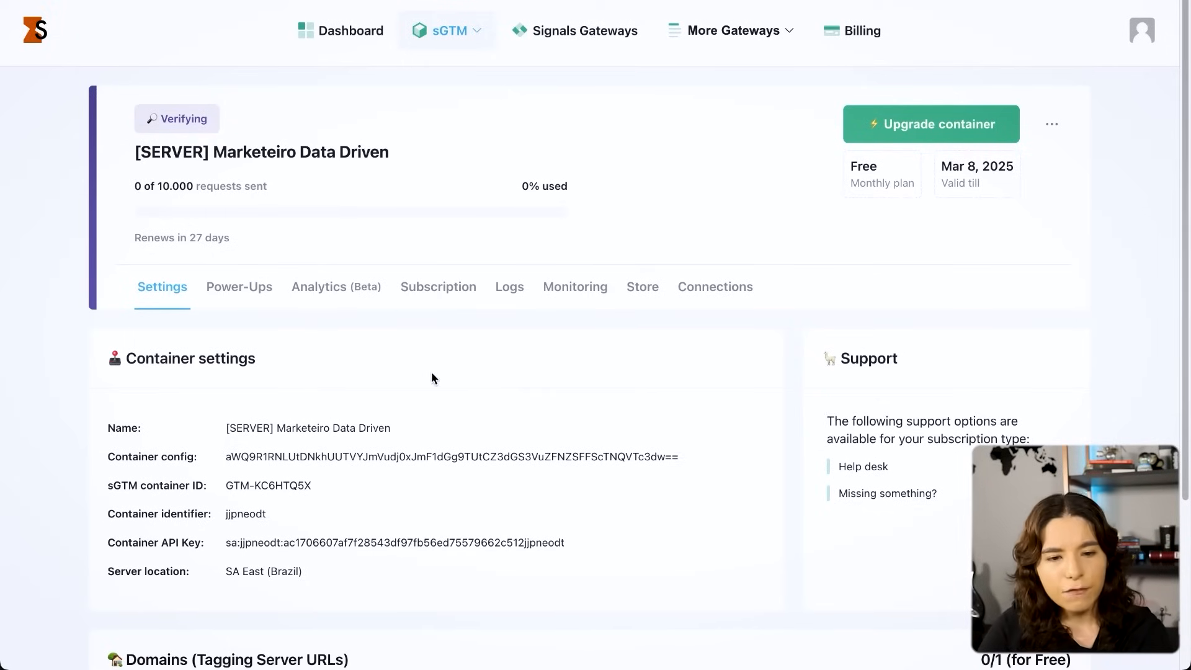
# - Copy the default Stape tagging server URL from the container's Domains section
pyautogui.scroll(-4, 531, 379)
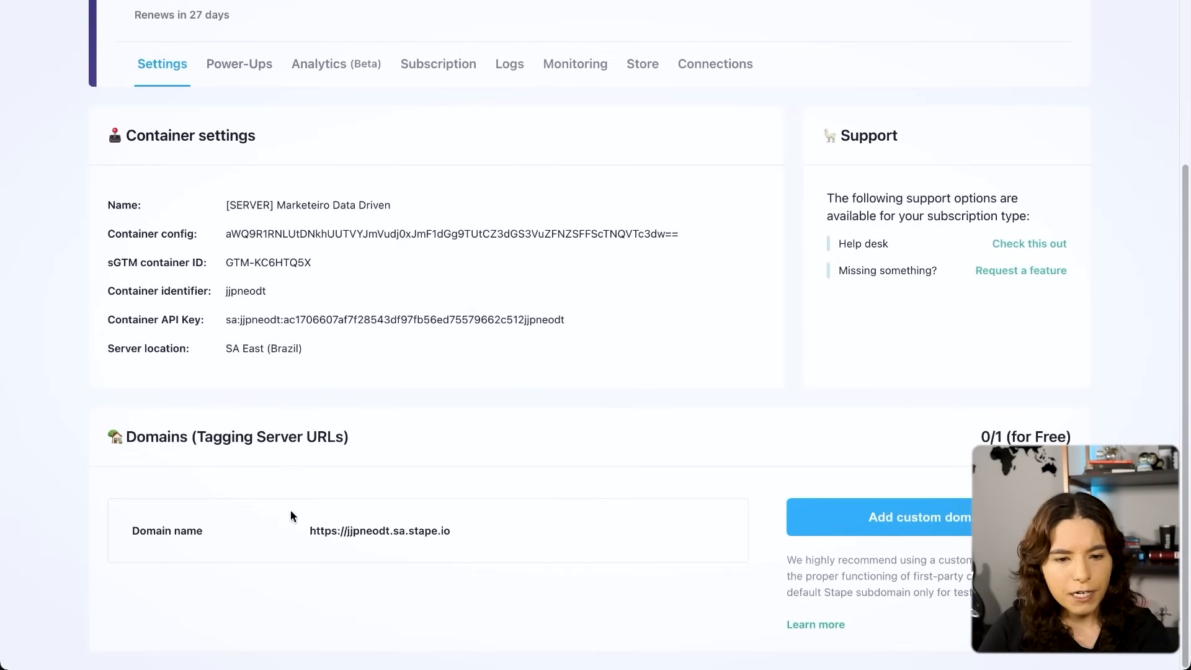
pyautogui.moveTo(422, 529)
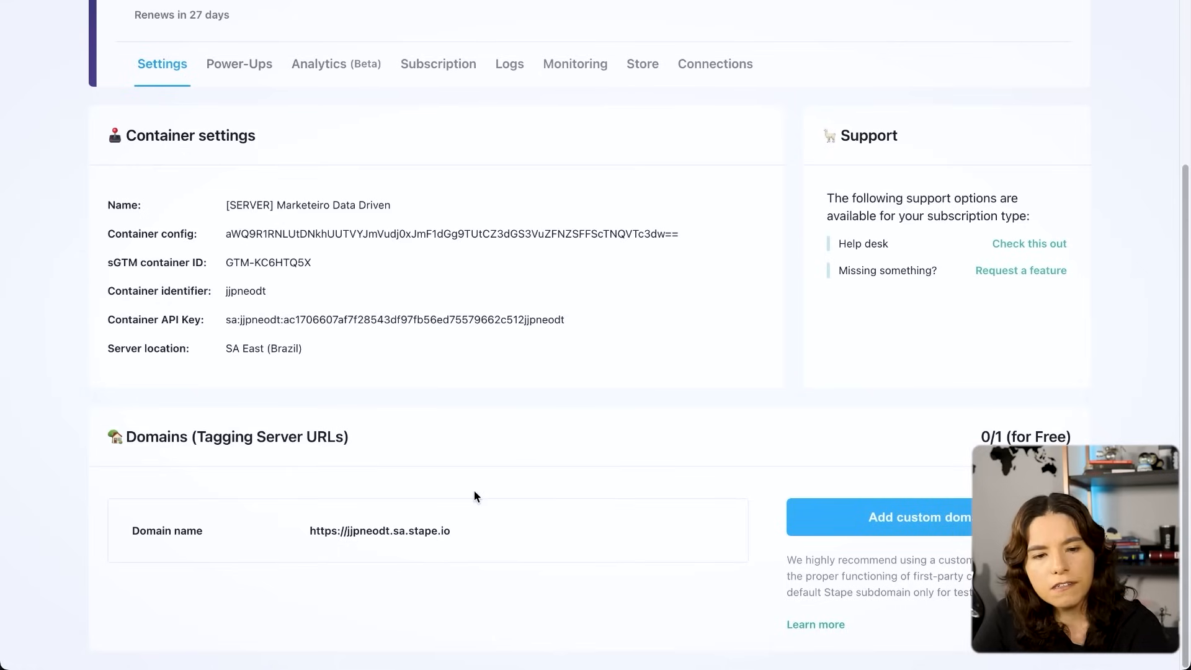
pyautogui.click(458, 533)
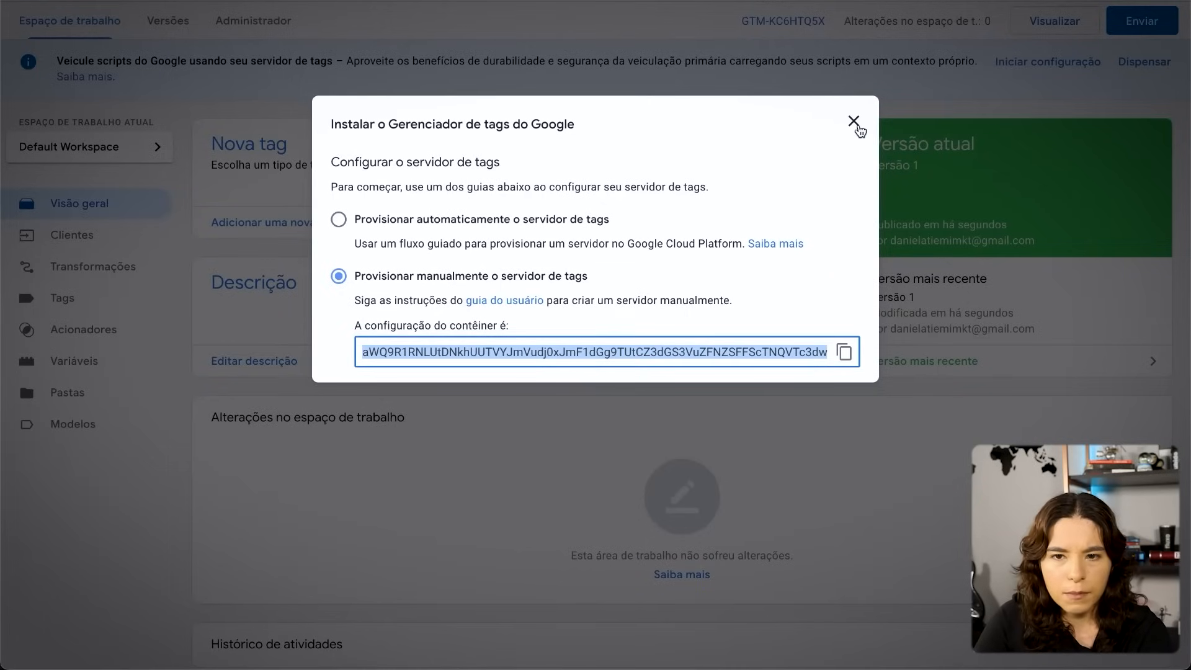
# - In Google Tag Manager, paste the tagging server address as the server container URL in the container settings and save
pyautogui.click(855, 123)
pyautogui.click(288, 28)
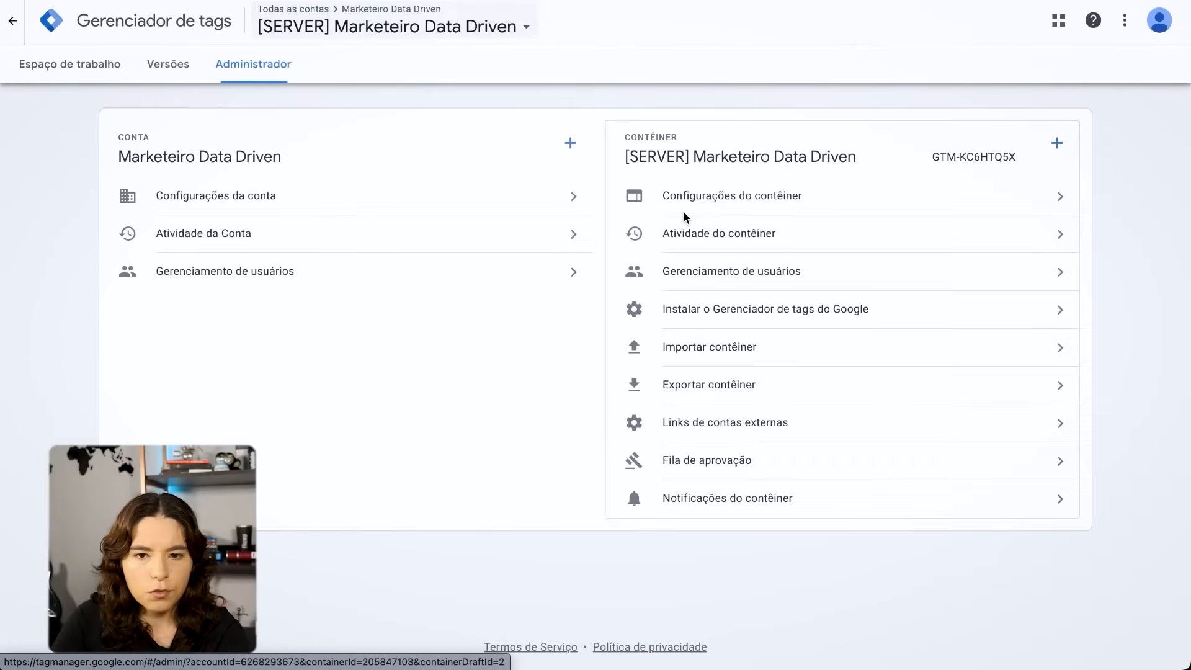
pyautogui.click(686, 213)
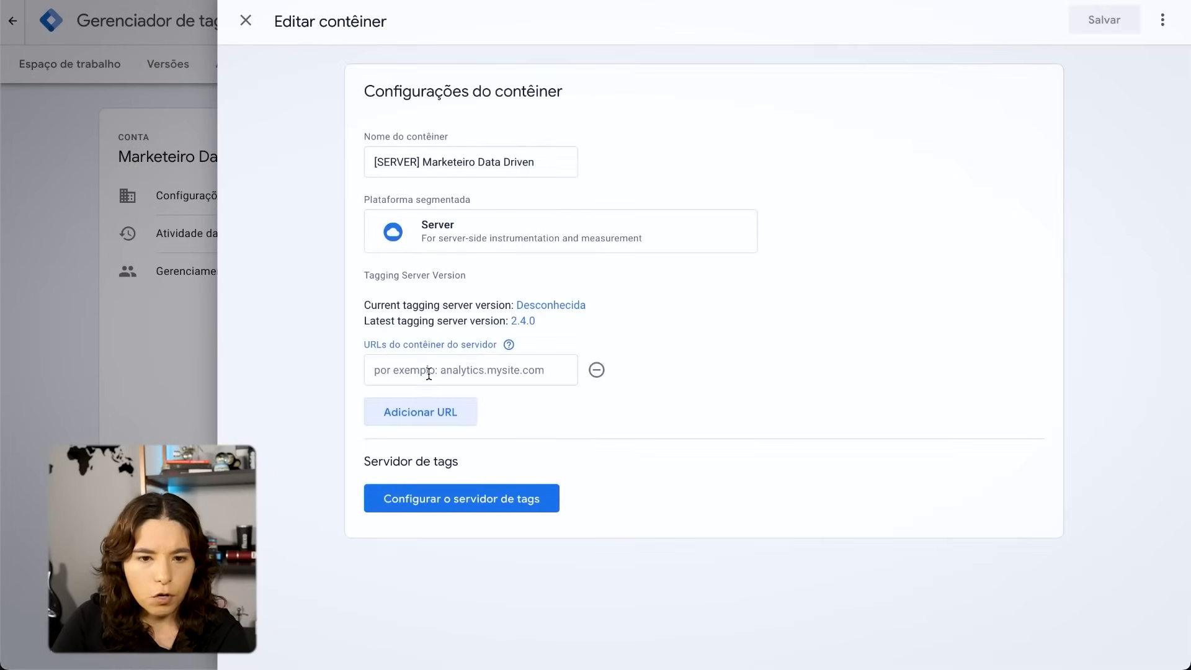
pyautogui.click(428, 373)
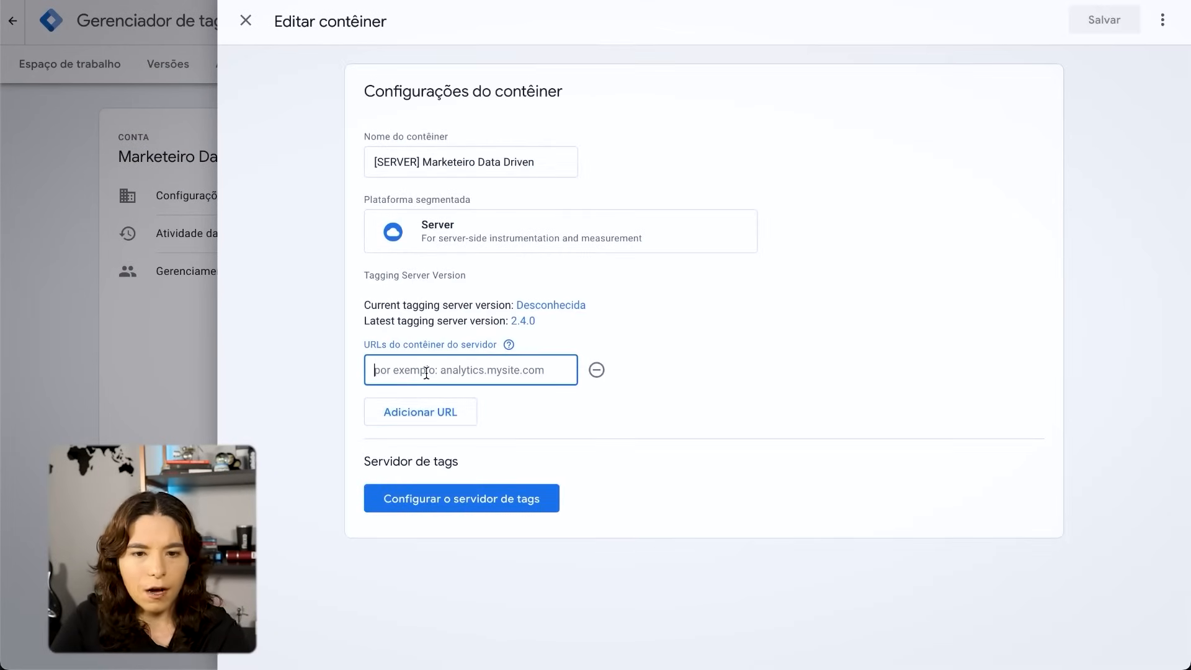
pyautogui.hotkey('ctrl', 'v')
pyautogui.click(1102, 25)
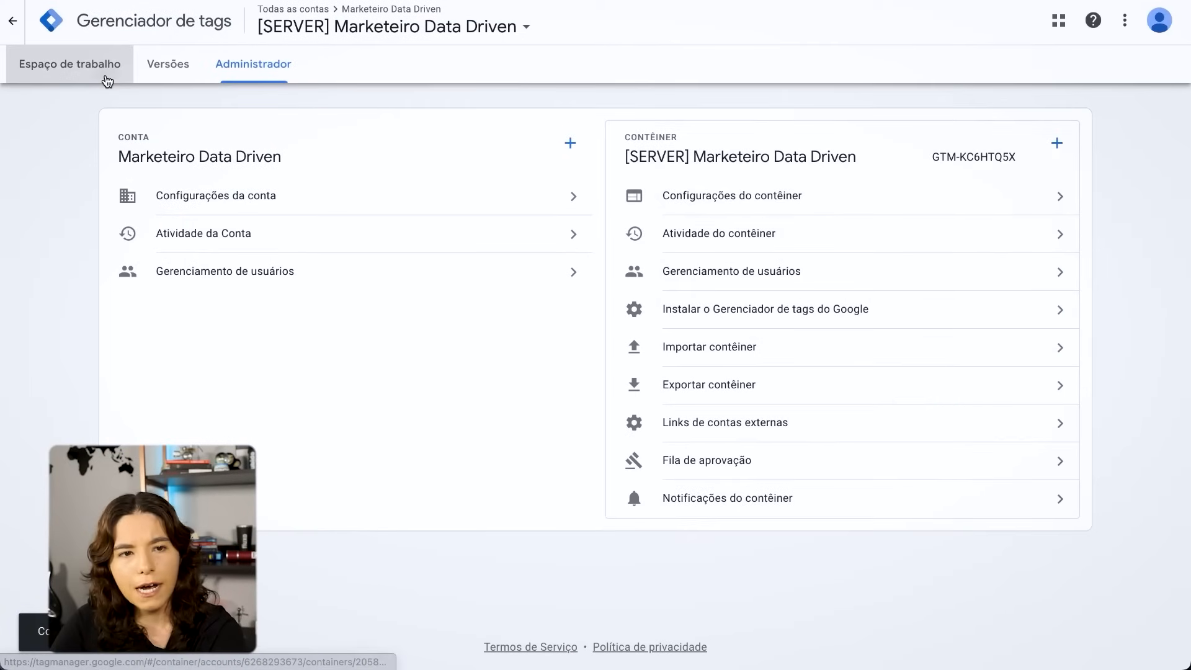
# - Return to the server container's workspace and open its preview mode
pyautogui.click(106, 78)
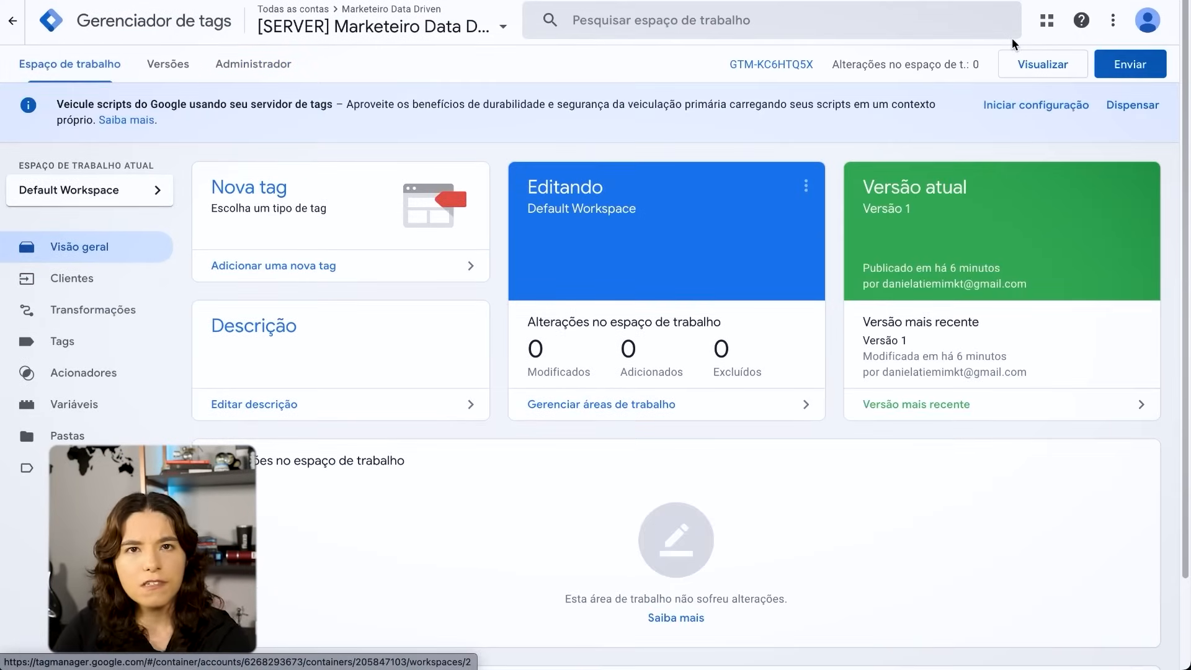
pyautogui.click(1047, 65)
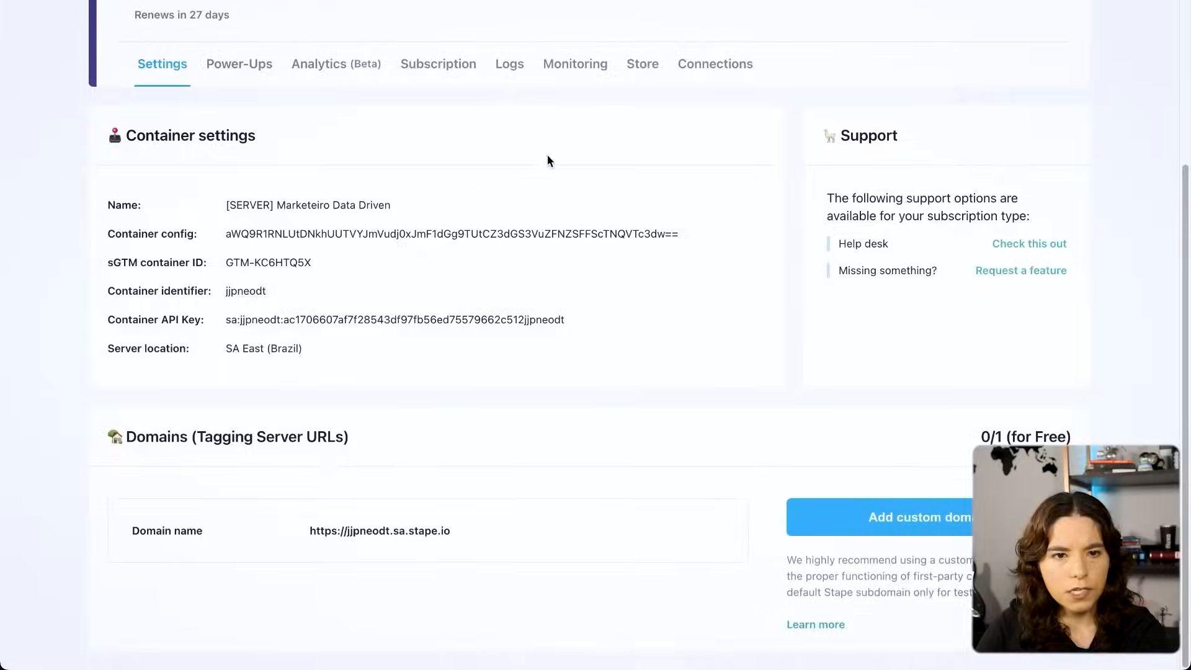
pyautogui.scroll(4, 548, 160)
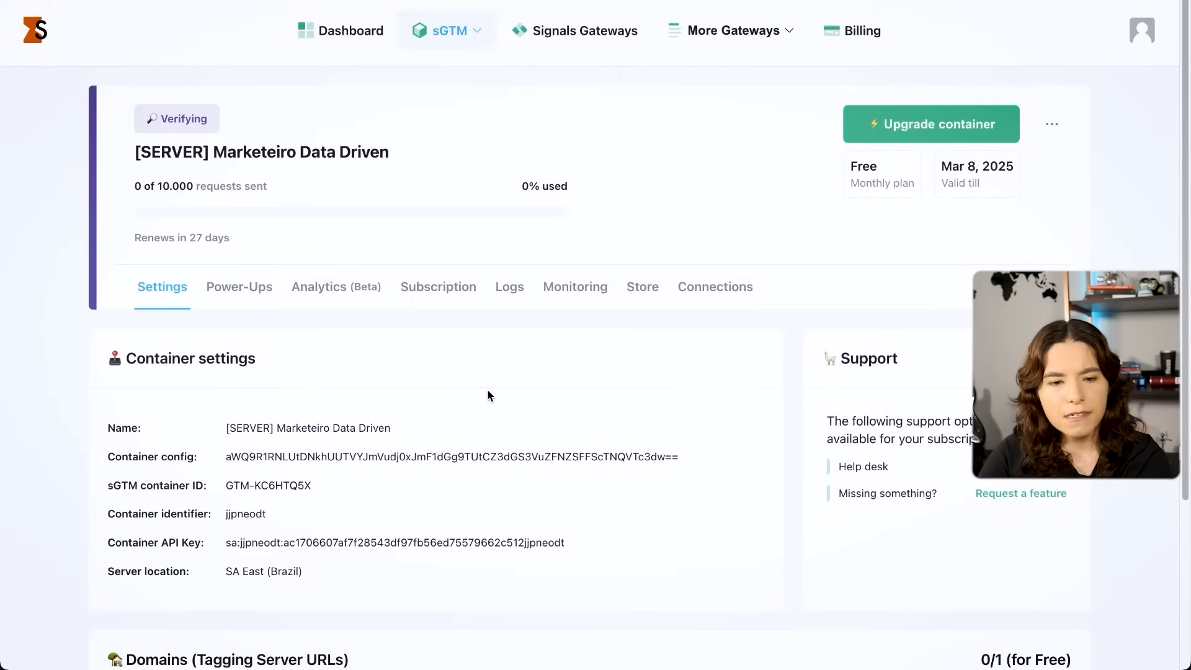
# - Switch back to Stape and open the form for adding a custom domain to the container
pyautogui.scroll(-4, 491, 459)
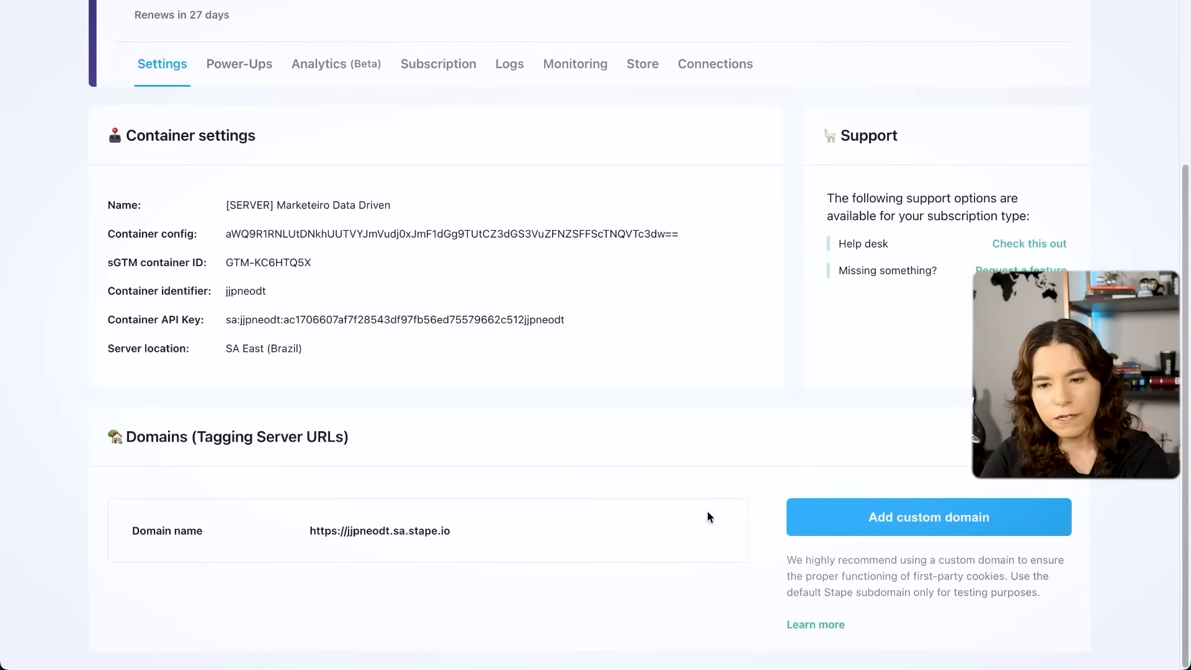
pyautogui.click(962, 517)
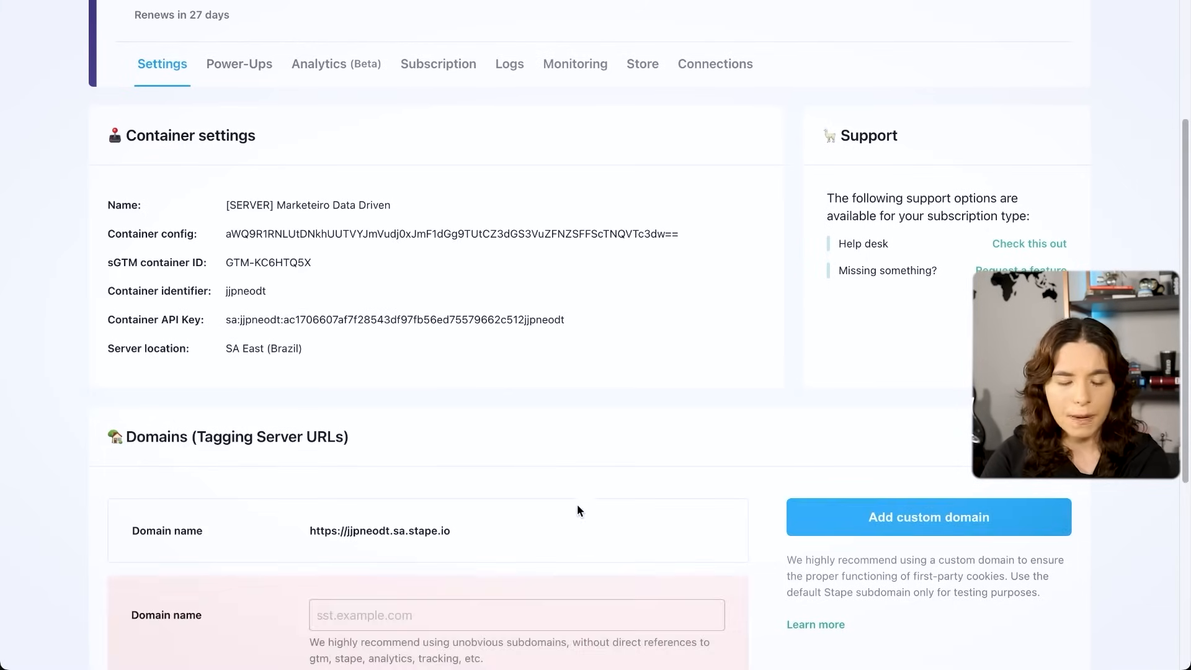
pyautogui.scroll(-5, 580, 525)
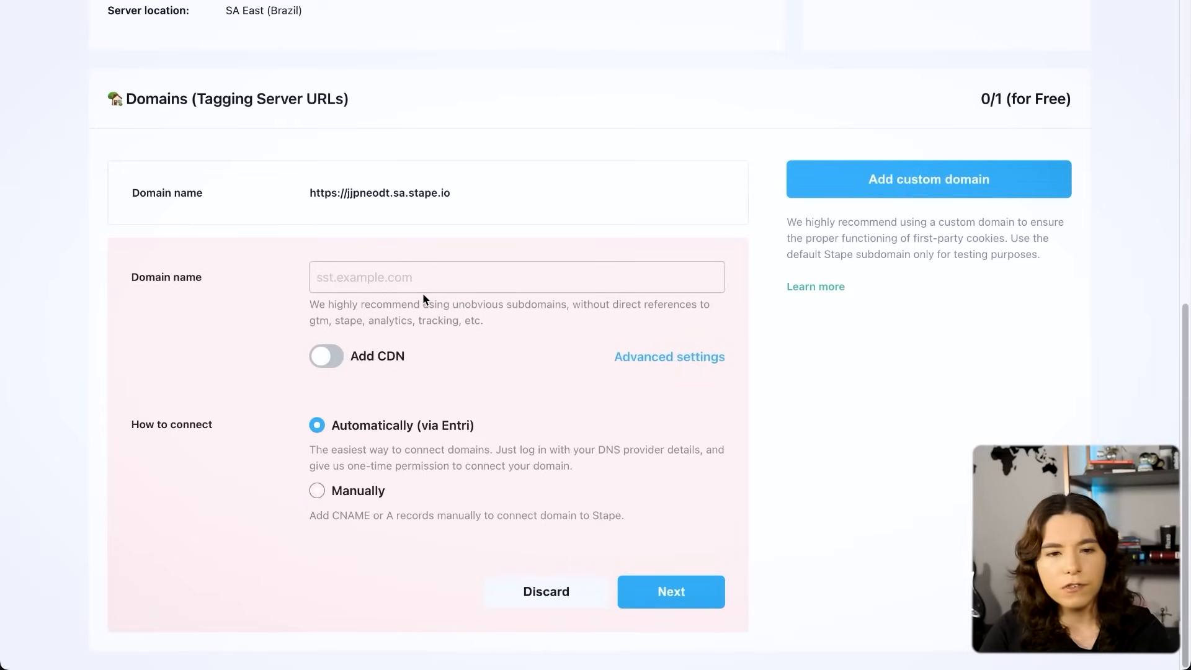
pyautogui.write('gtm')
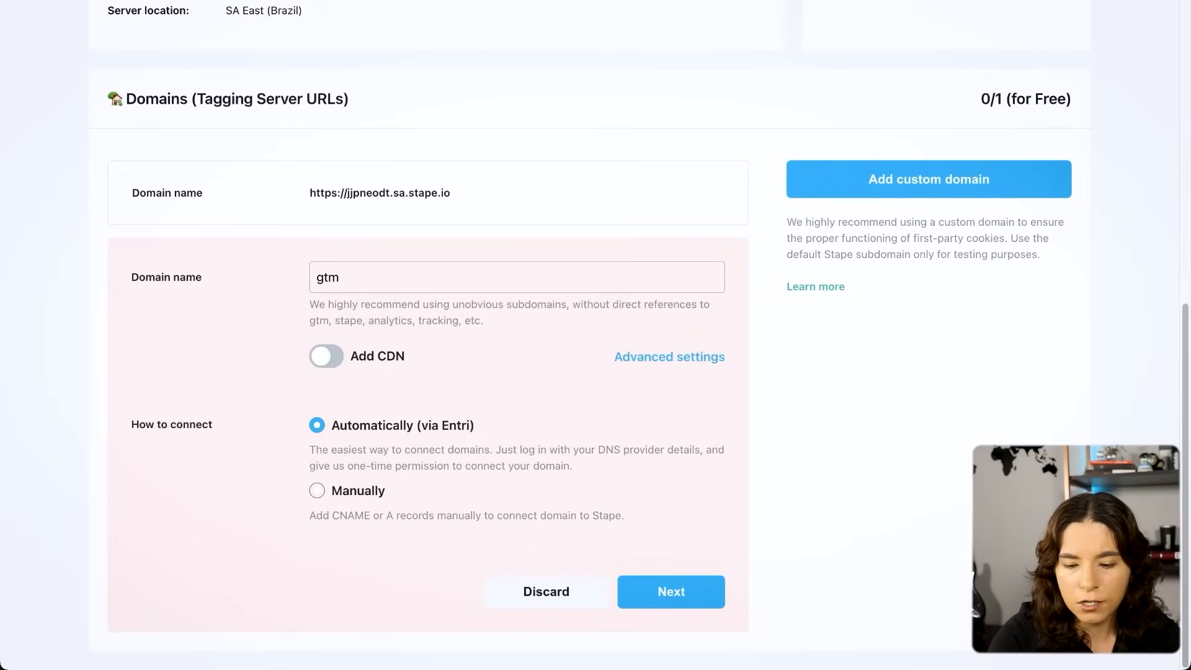
pyautogui.write('.marketeiroda')
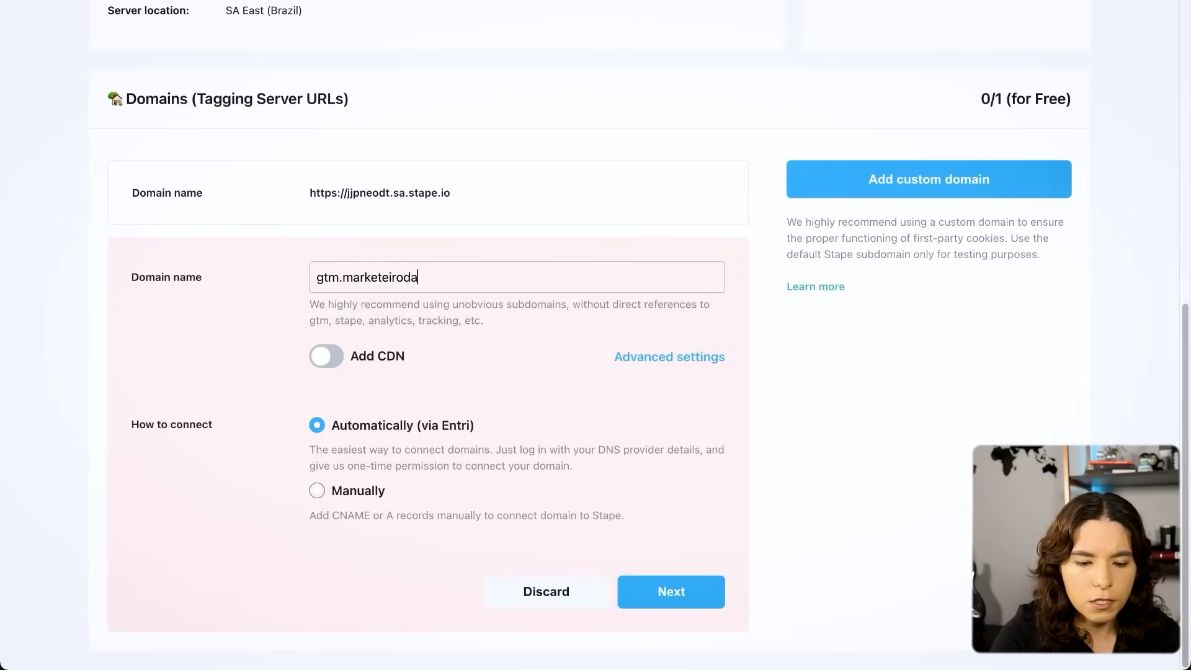
pyautogui.write('tadriven.com.br')
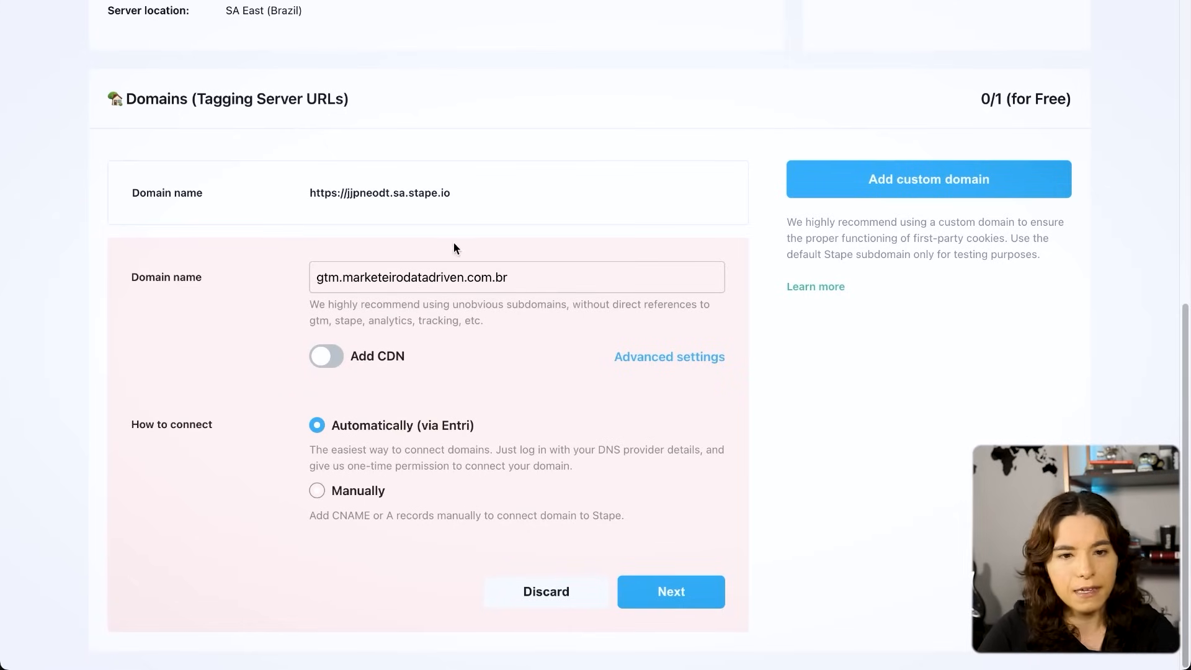
pyautogui.hotkey('alt', 'Left')
pyautogui.moveTo(313, 278); pyautogui.dragTo(573, 273)
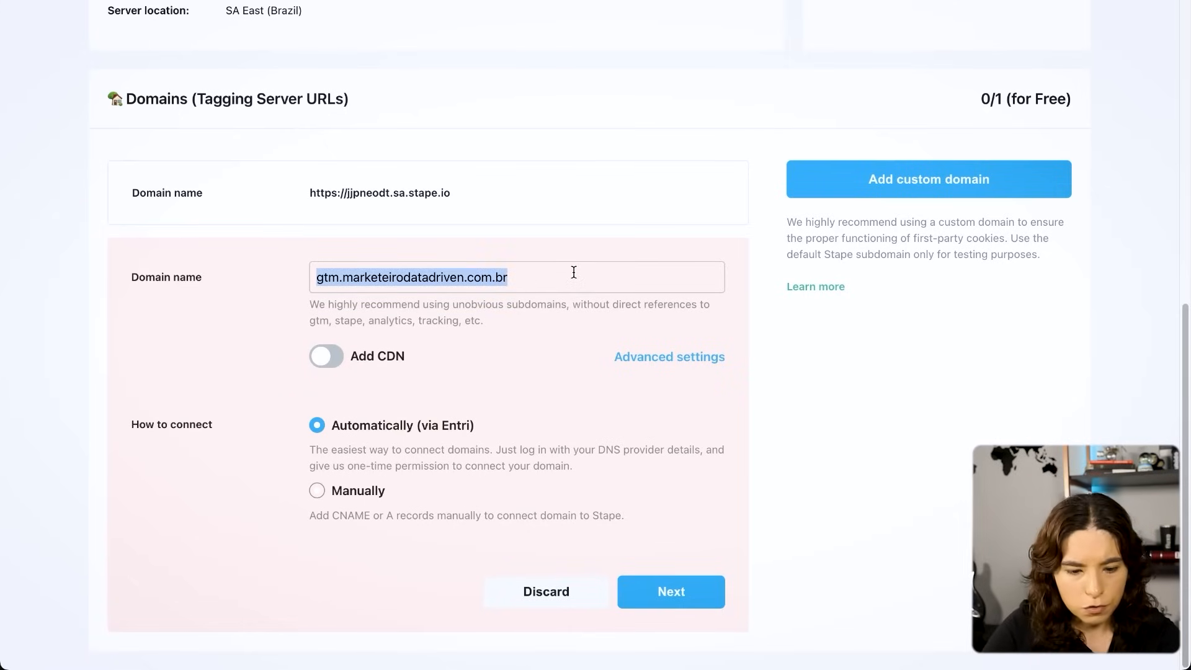
pyautogui.press('BackSpace')
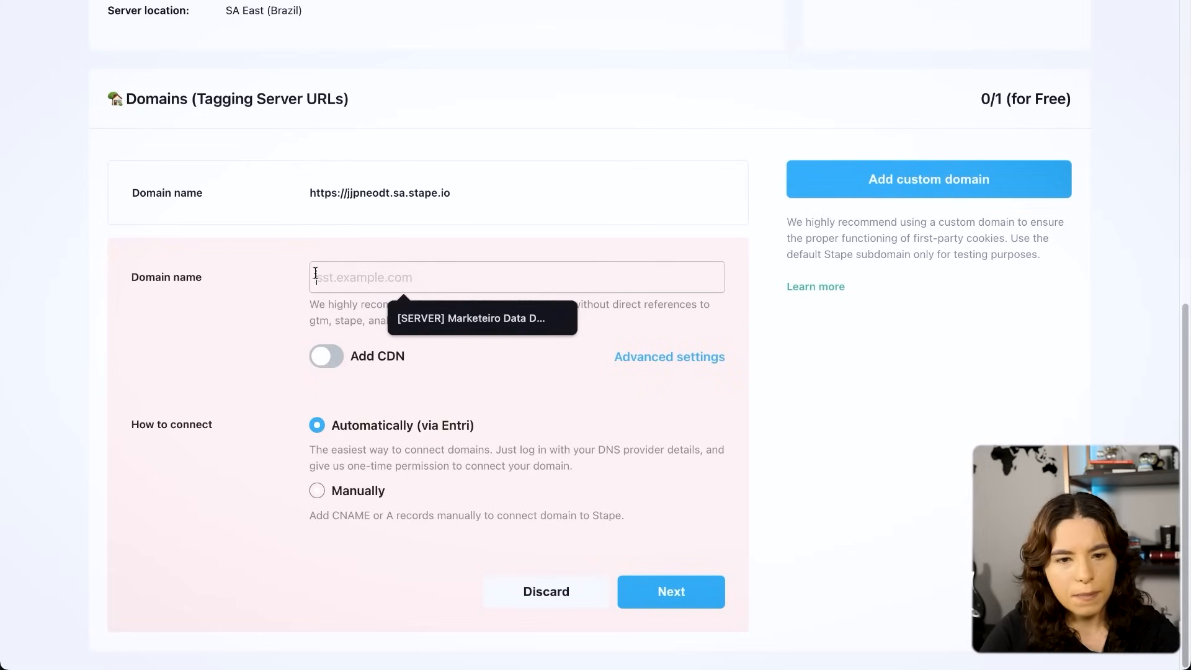
# - Enter gtm.marketeirodatadriven.com.br as the custom domain, choose the manual connection method and proceed to its DNS records
pyautogui.hotkey('ctrl', 'v')
pyautogui.moveTo(322, 277); pyautogui.dragTo(519, 276)
pyautogui.hotkey('ctrl', 'c')
pyautogui.click(569, 277)
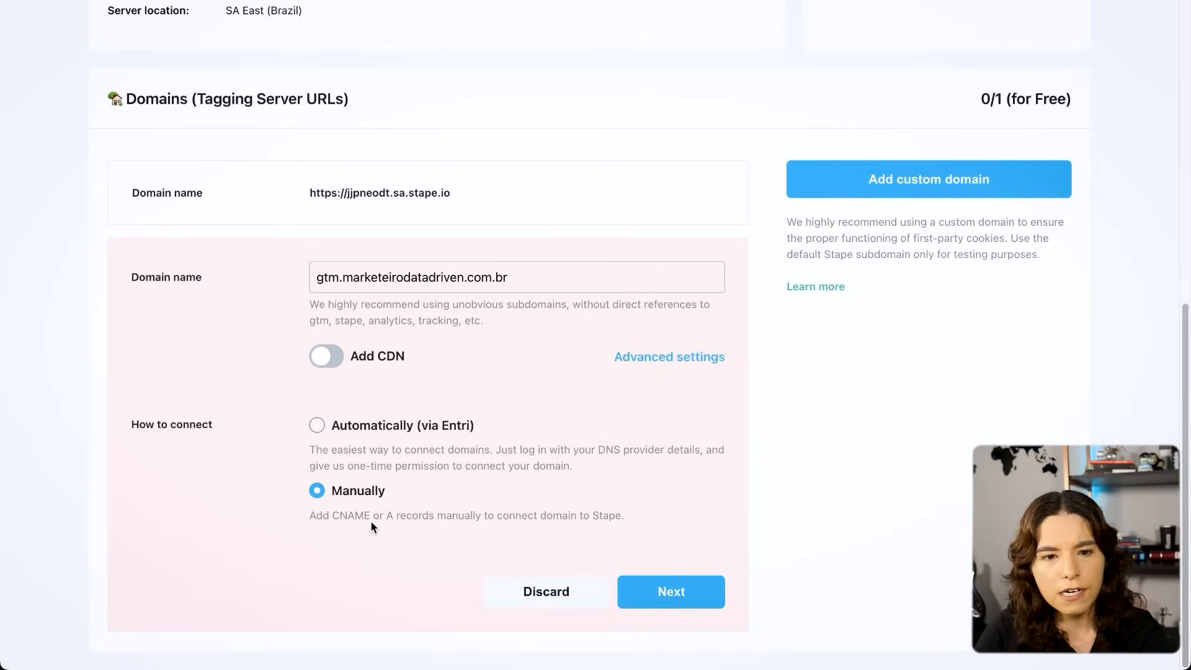
pyautogui.click(682, 591)
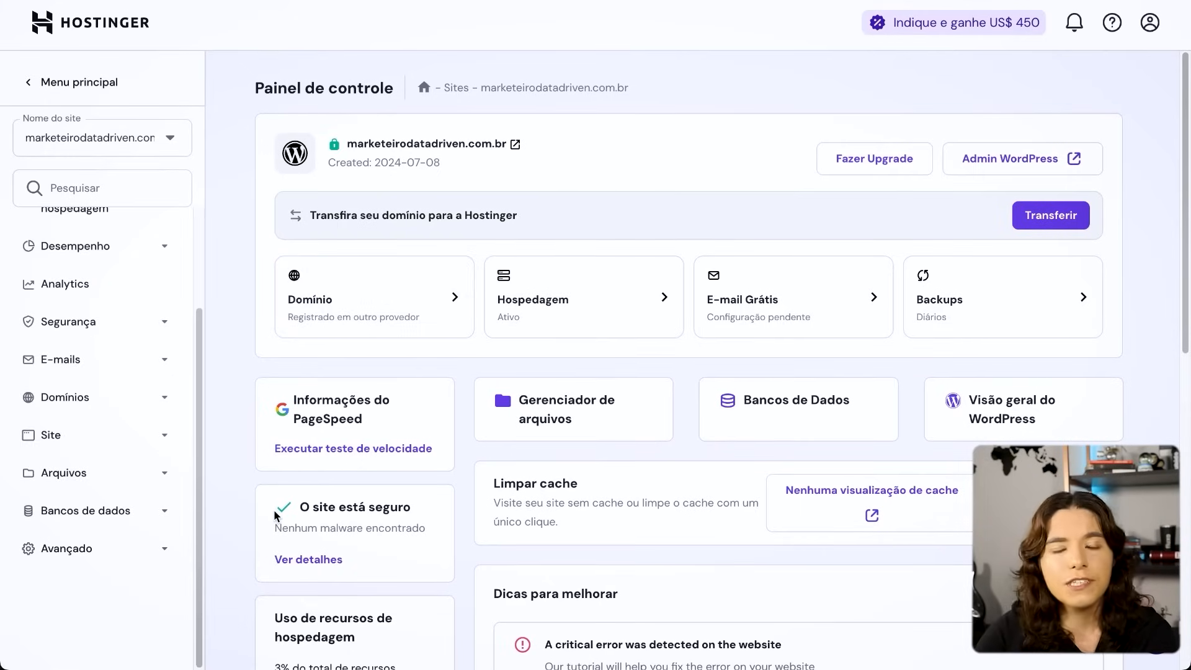
# - In Hostinger, open the site's DNS zone editor and set the new record's type to CNAME
pyautogui.click(90, 545)
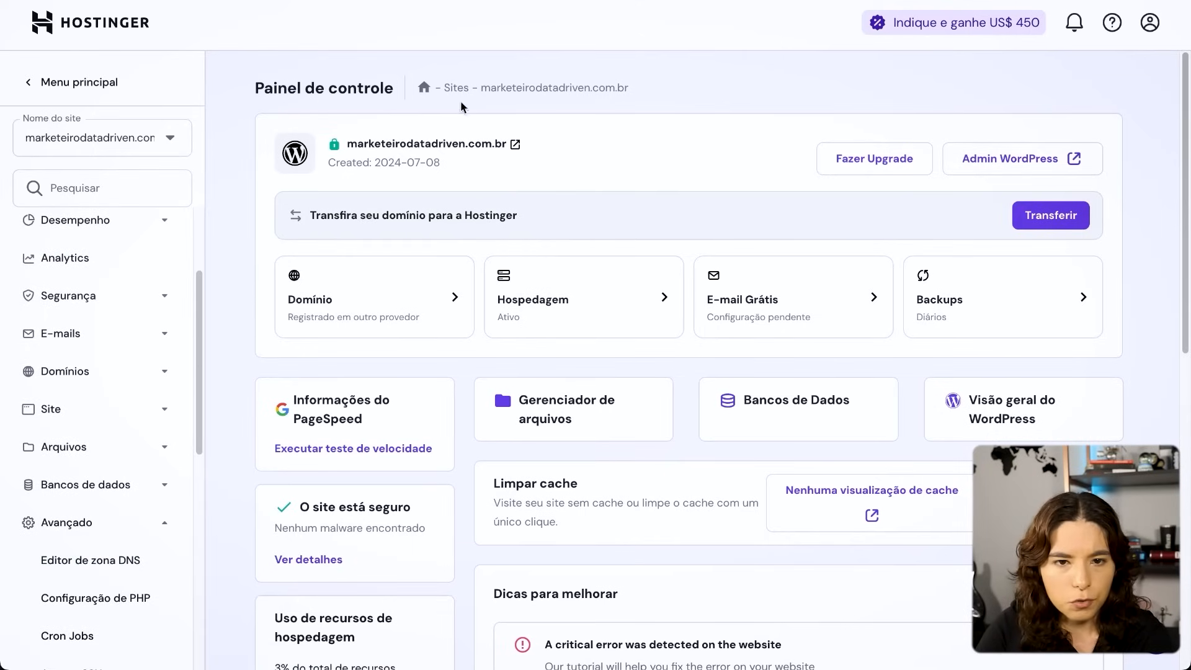
pyautogui.click(111, 552)
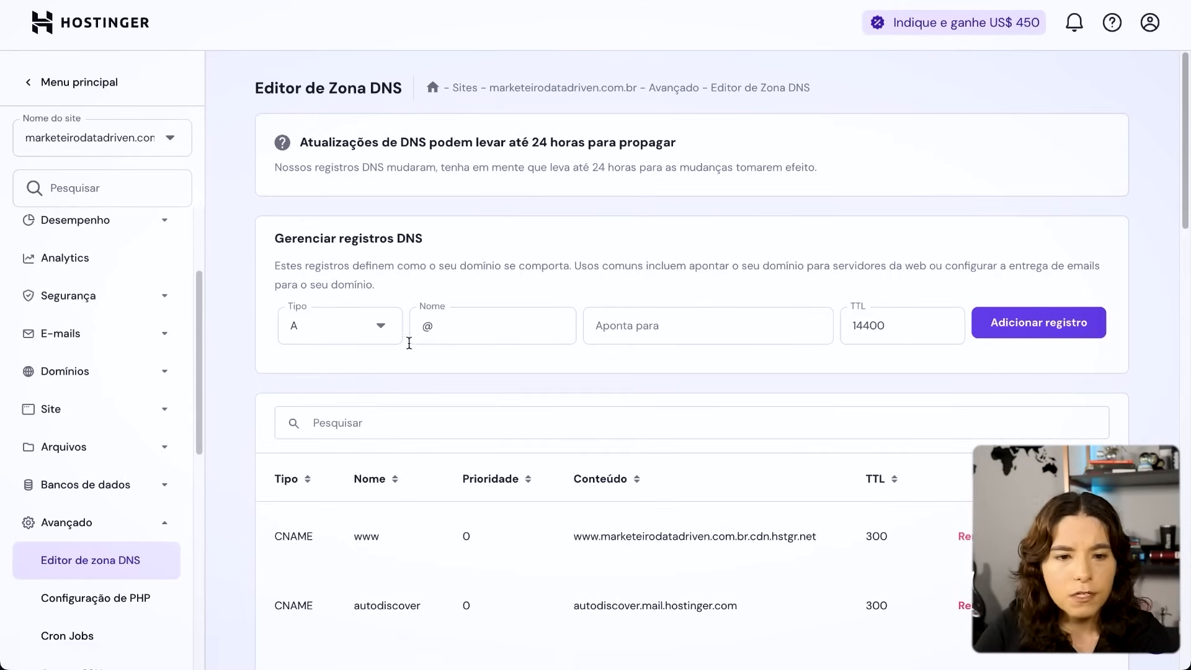
pyautogui.click(316, 326)
pyautogui.click(335, 498)
# - Fill in the record with Stape's host gtm.marketeirodatadriven.com.br and target sa.stape.io, and add it to the DNS zone
pyautogui.click(526, 333)
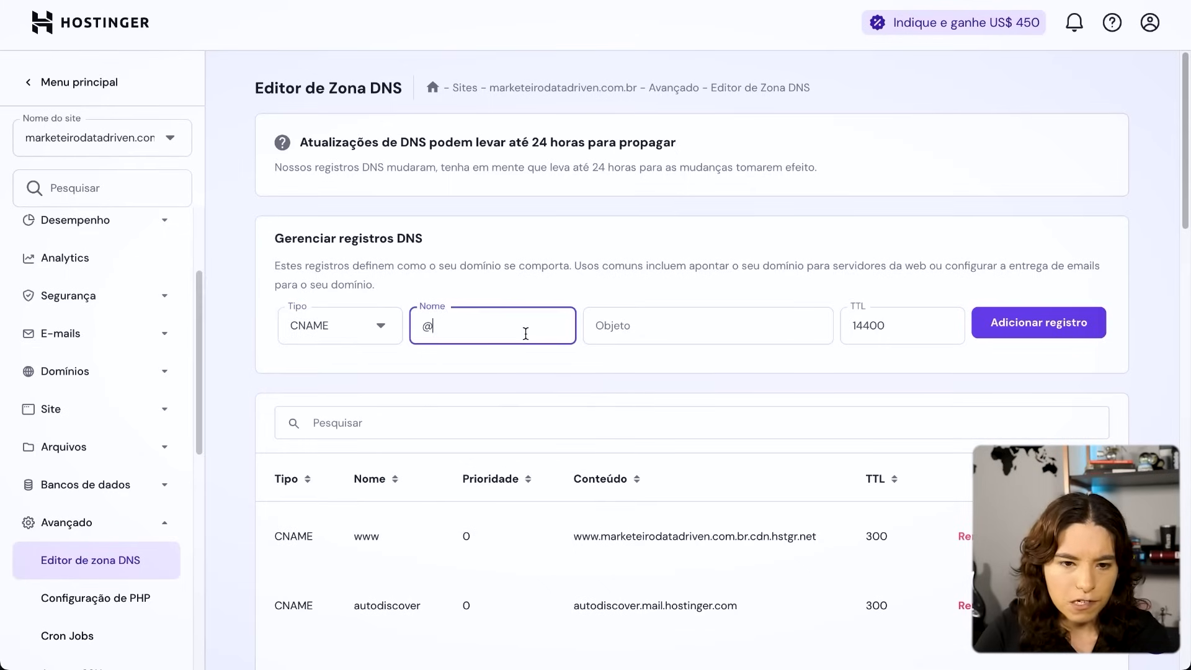
pyautogui.press('BackSpace')
pyautogui.hotkey('ctrl', 'v')
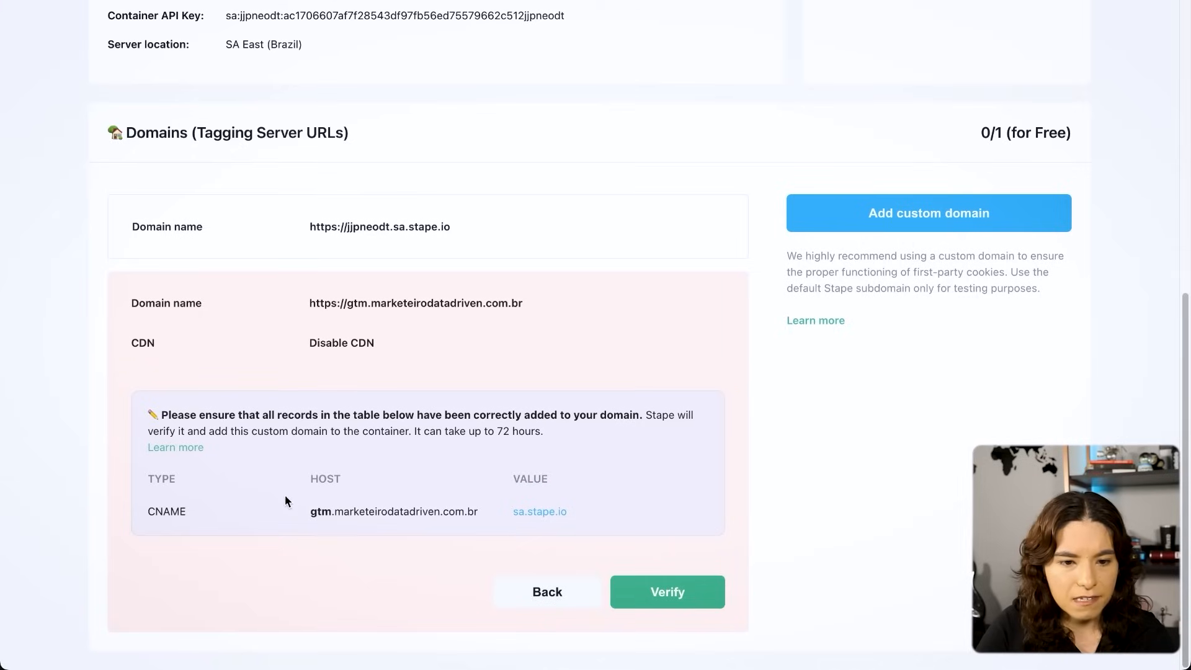
pyautogui.click(484, 511)
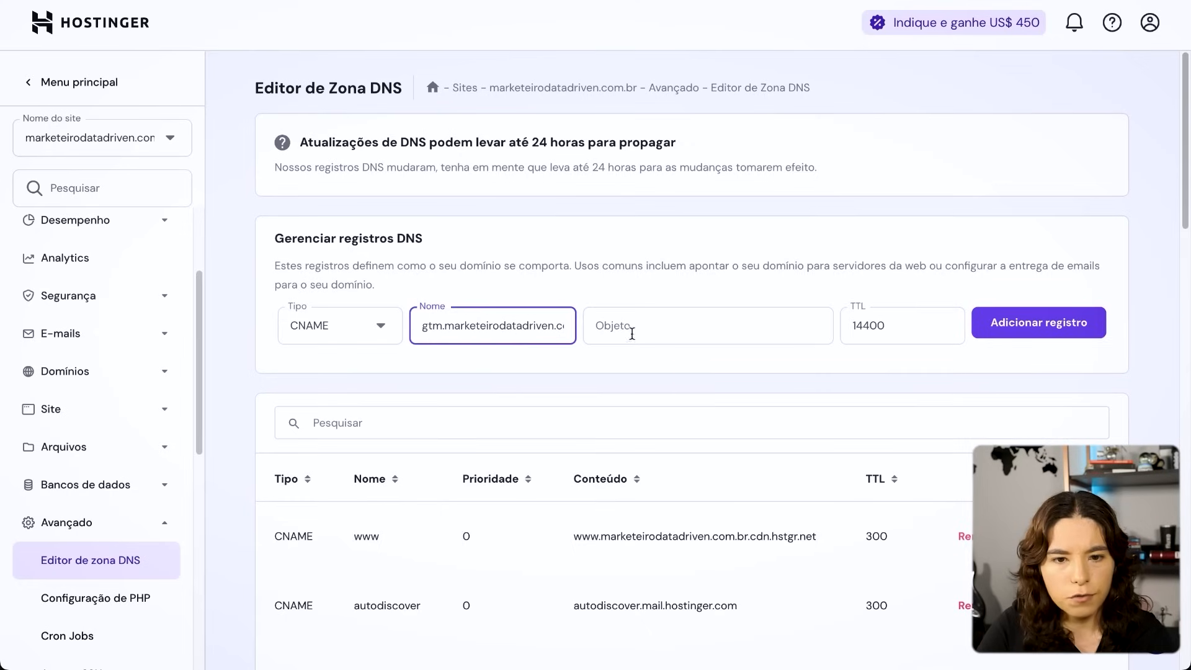
pyautogui.click(708, 319)
pyautogui.hotkey('ctrl', 'v')
pyautogui.click(426, 326)
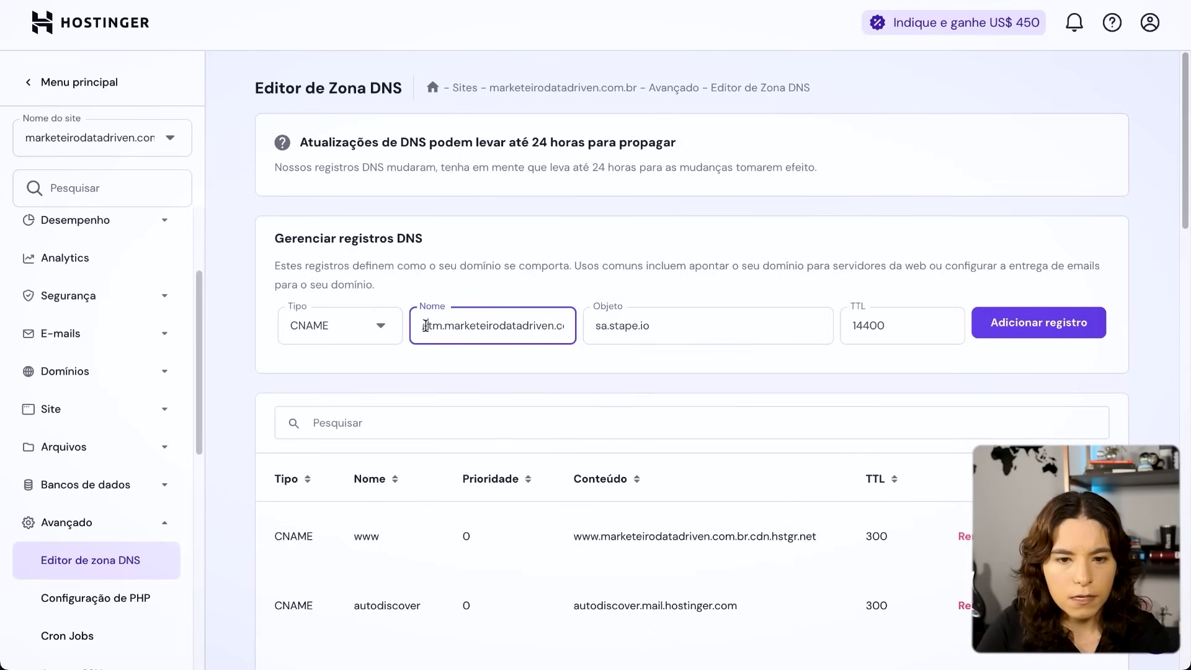
pyautogui.click(707, 335)
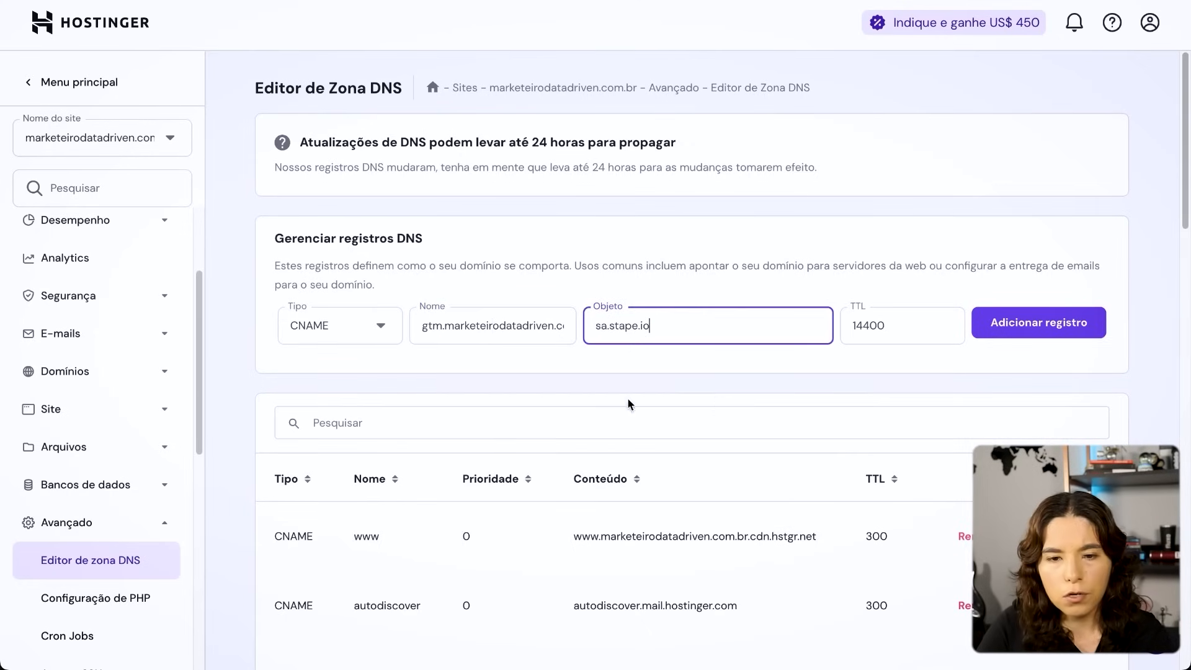
pyautogui.click(1064, 325)
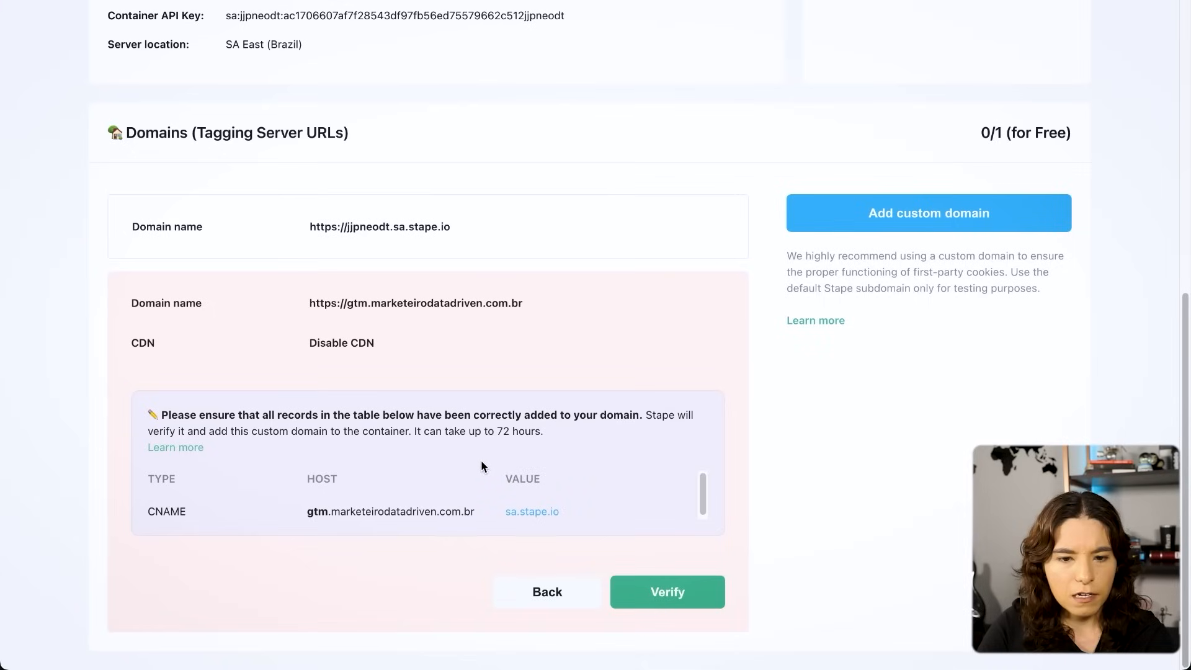
# - Search Google for "dns lookup" in a new tab and open the MxToolbox DNS Lookup tool
pyautogui.hotkey('ctrl', 't')
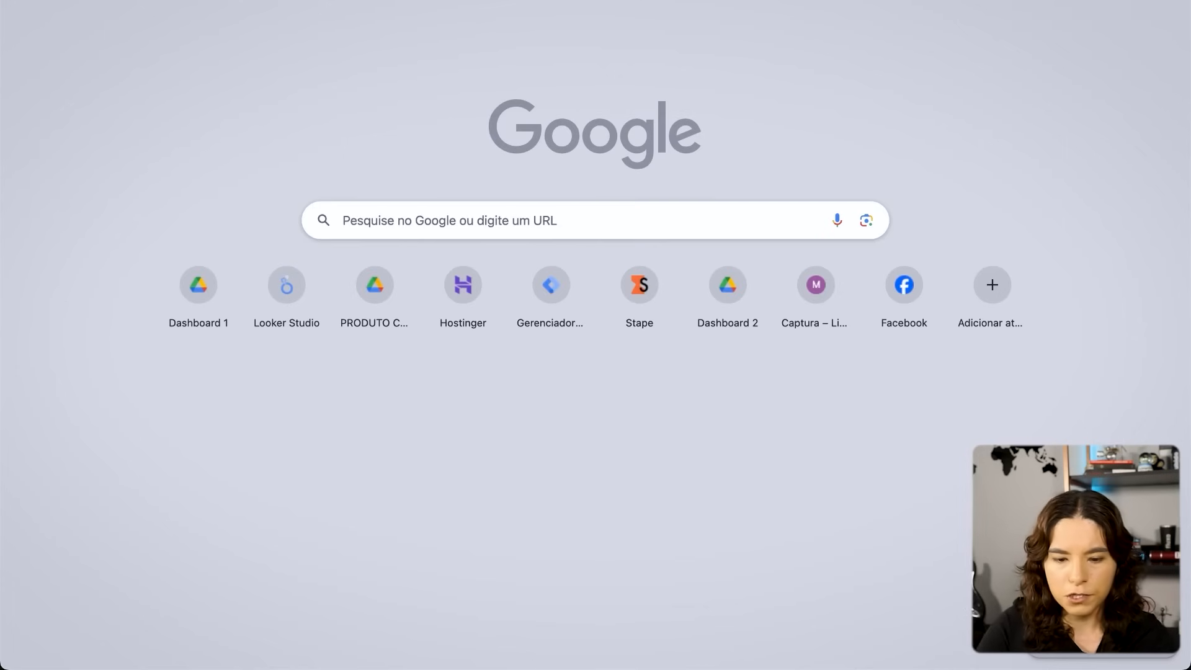
pyautogui.write('dns lookup')
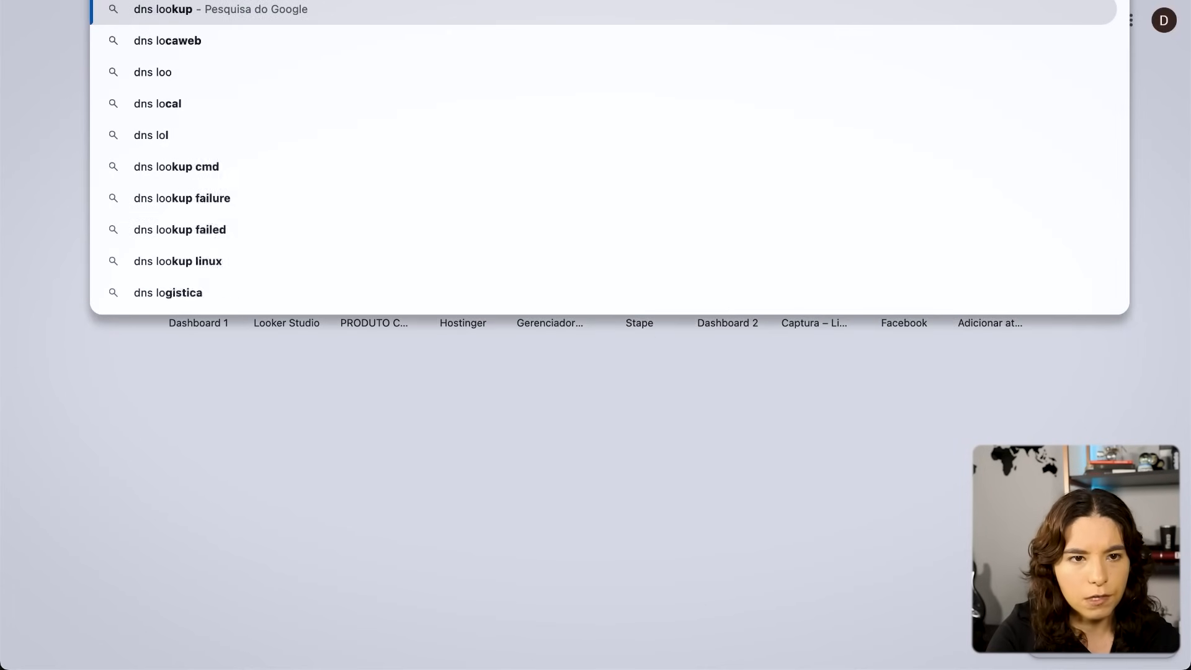
pyautogui.press('Return')
pyautogui.click(214, 374)
# - Look up gtm.marketeirodatadriven.com.br and check the published record's type and canonical name
pyautogui.write('gtm.marke')
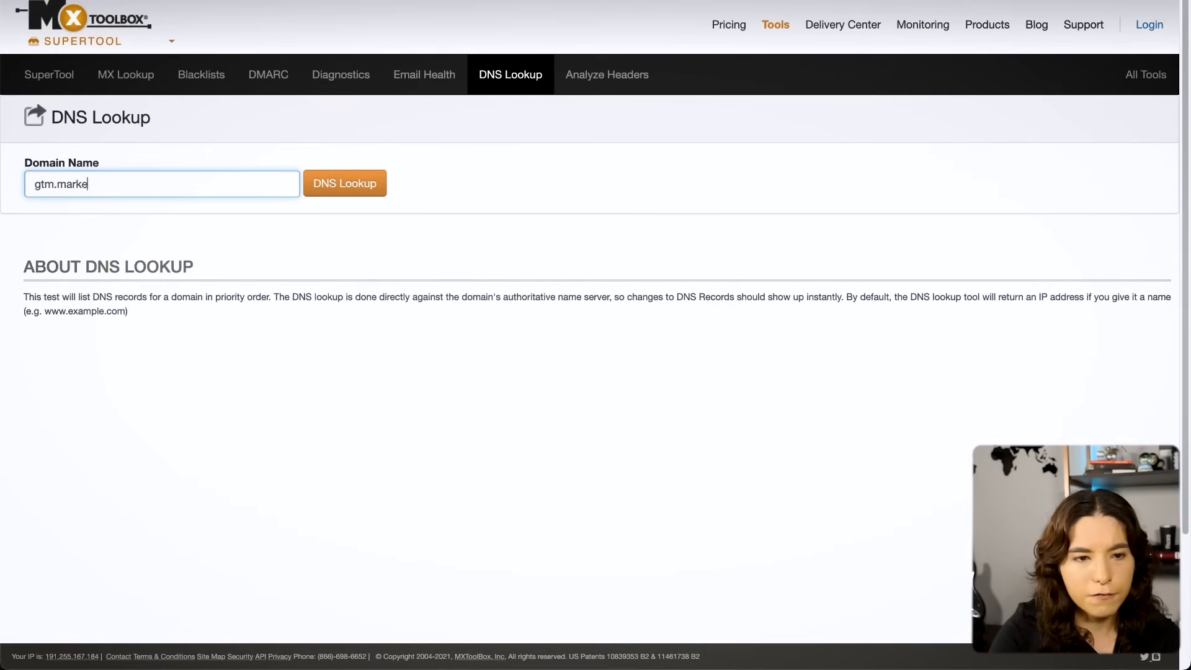
pyautogui.write('teirodatadriven.com.br')
pyautogui.press('Return')
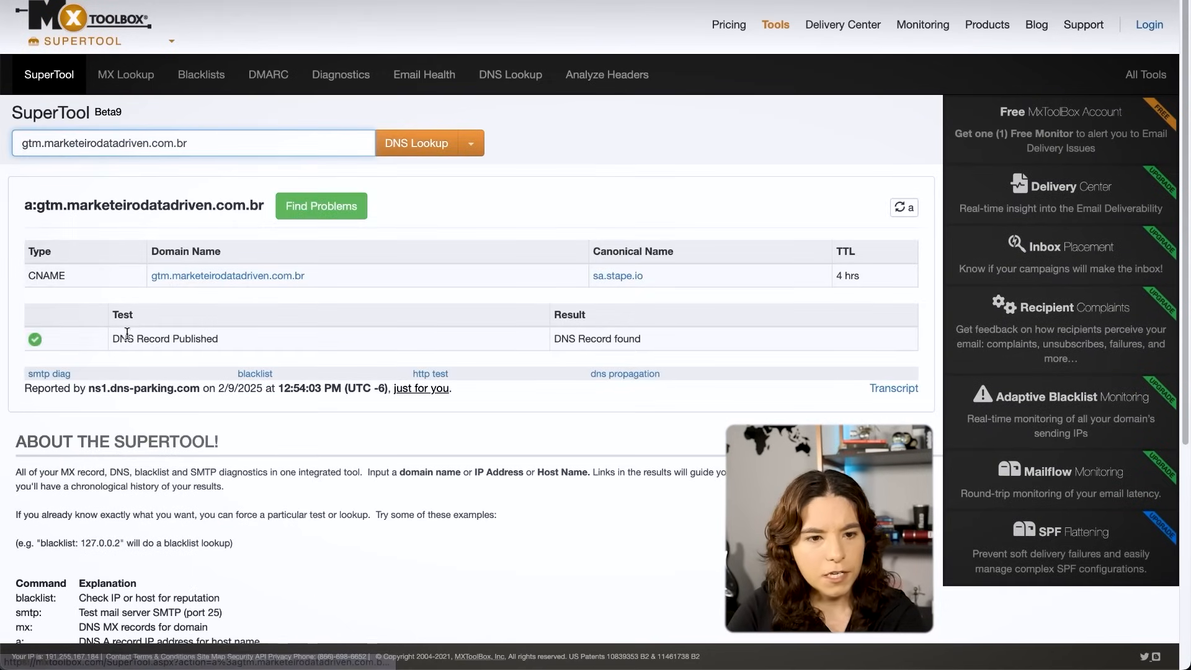
pyautogui.moveTo(59, 274); pyautogui.dragTo(27, 276)
pyautogui.moveTo(644, 277); pyautogui.dragTo(498, 275)
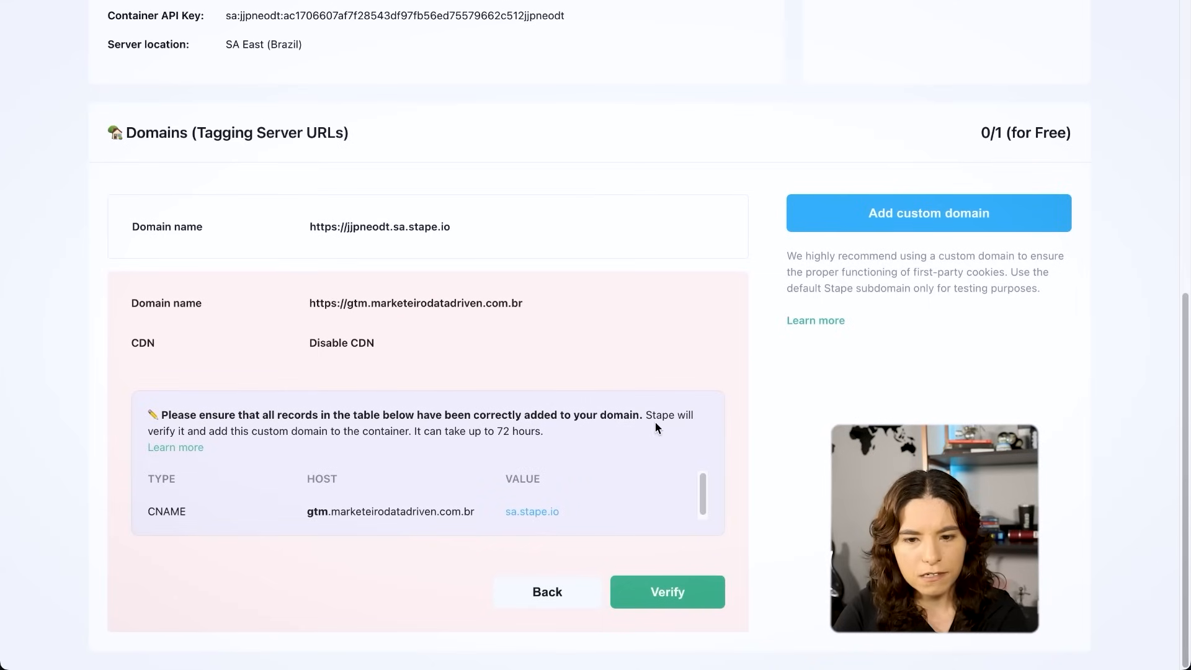
# - Return to Stape, start verifying the custom domain and read the notice about how long verification can take
pyautogui.click(702, 599)
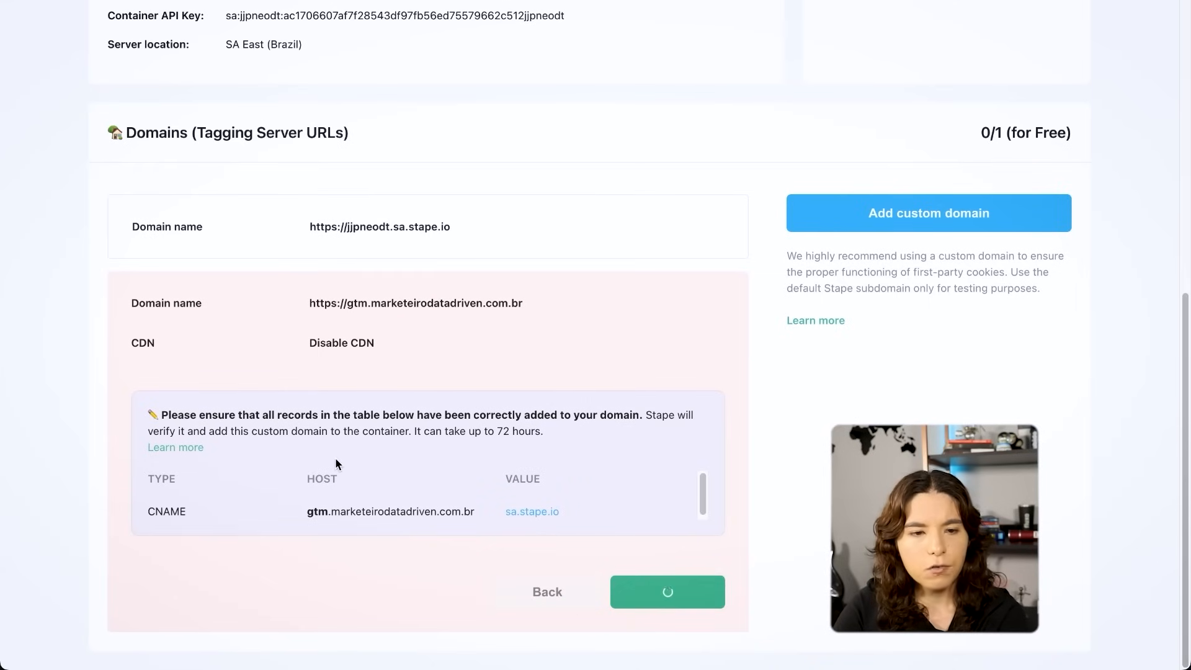
pyautogui.scroll(-1, 509, 293)
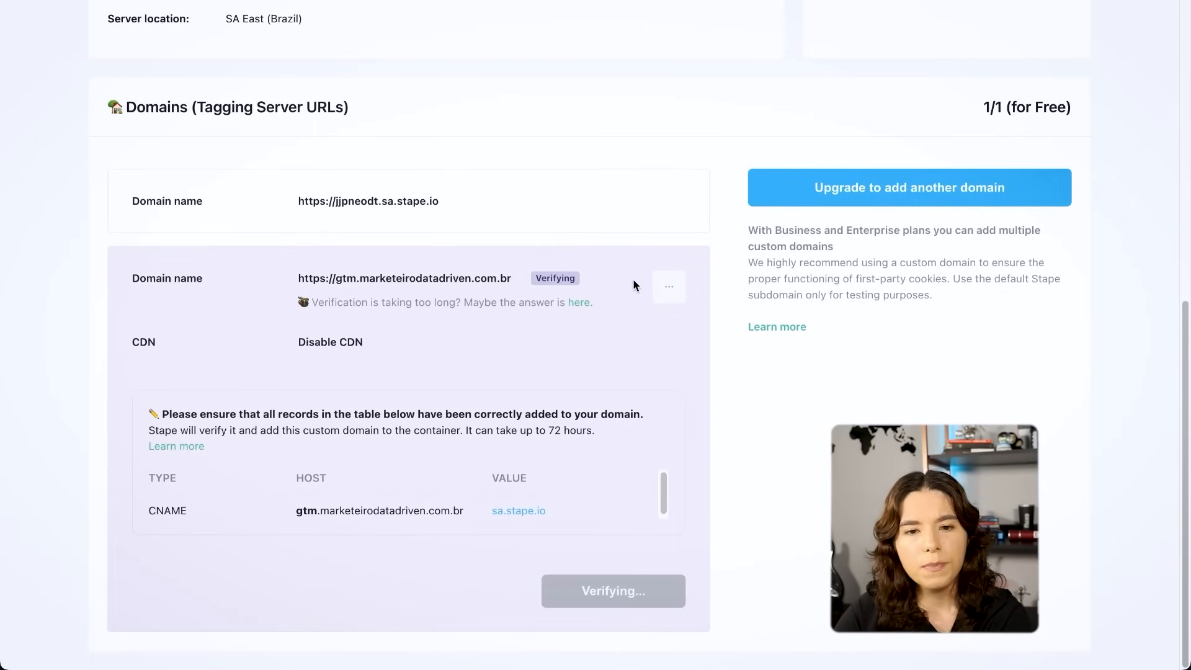
pyautogui.moveTo(156, 430); pyautogui.dragTo(484, 432)
pyautogui.click(569, 432)
pyautogui.moveTo(591, 430); pyautogui.dragTo(186, 438)
pyautogui.click(519, 432)
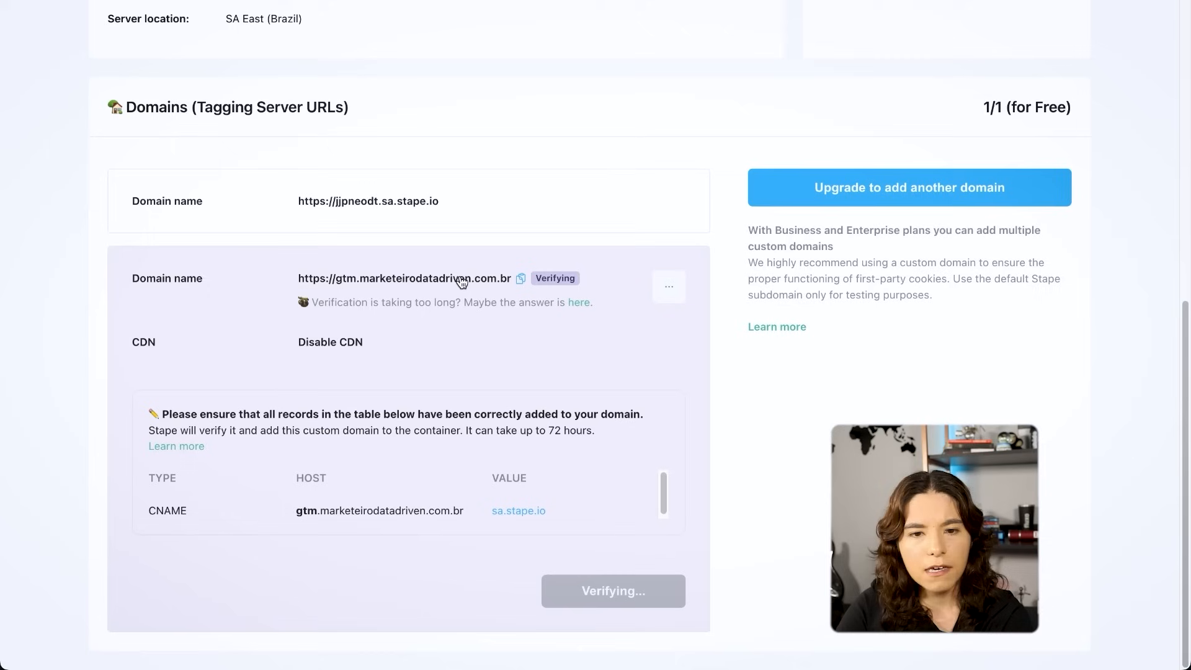
# - Copy the custom domain's URL and save it in Google Tag Manager as the server container URL, replacing the default Stape address
pyautogui.click(523, 280)
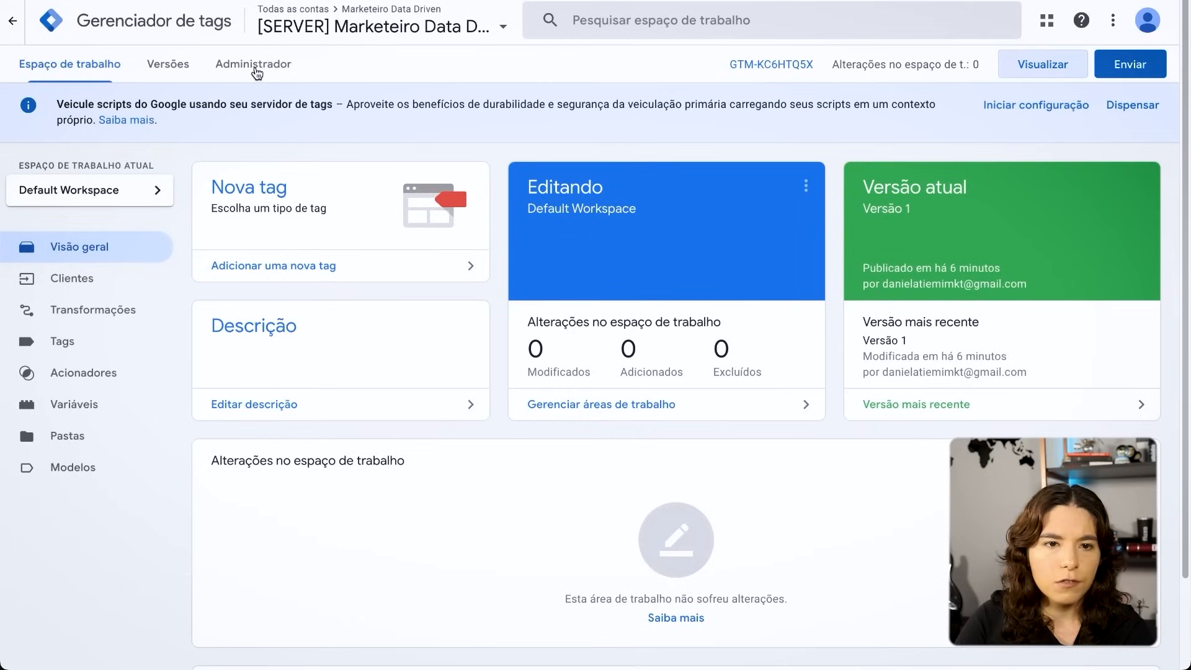
pyautogui.click(253, 64)
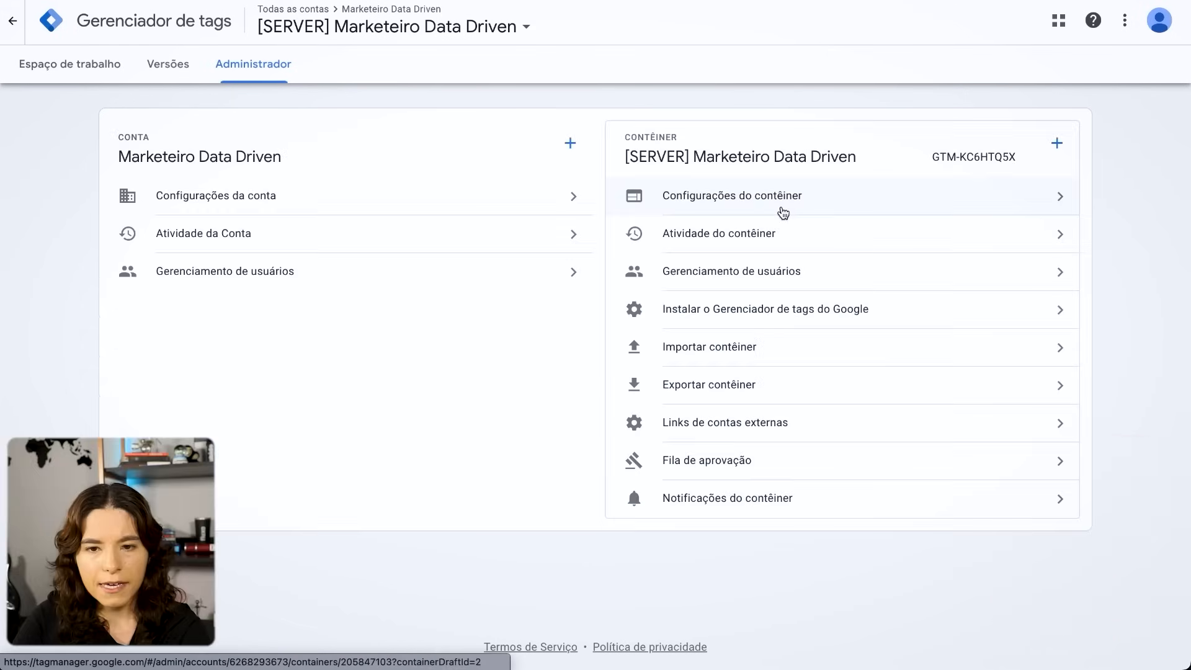
pyautogui.click(831, 203)
pyautogui.click(519, 376)
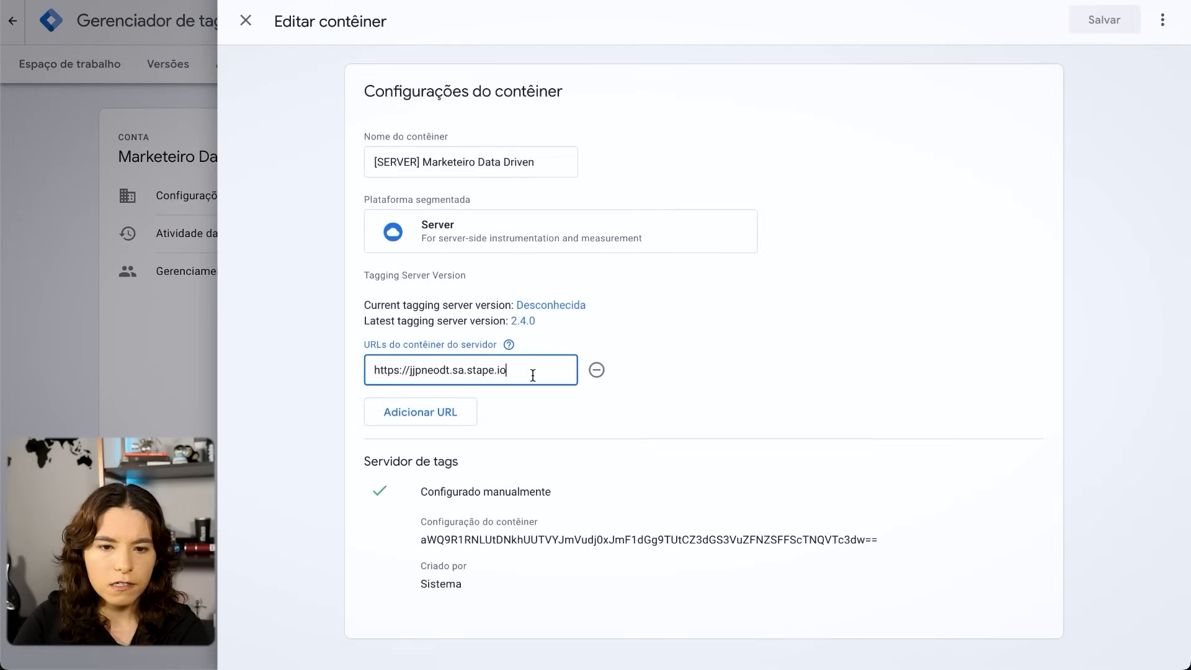
pyautogui.hotkey('ctrl', 'a')
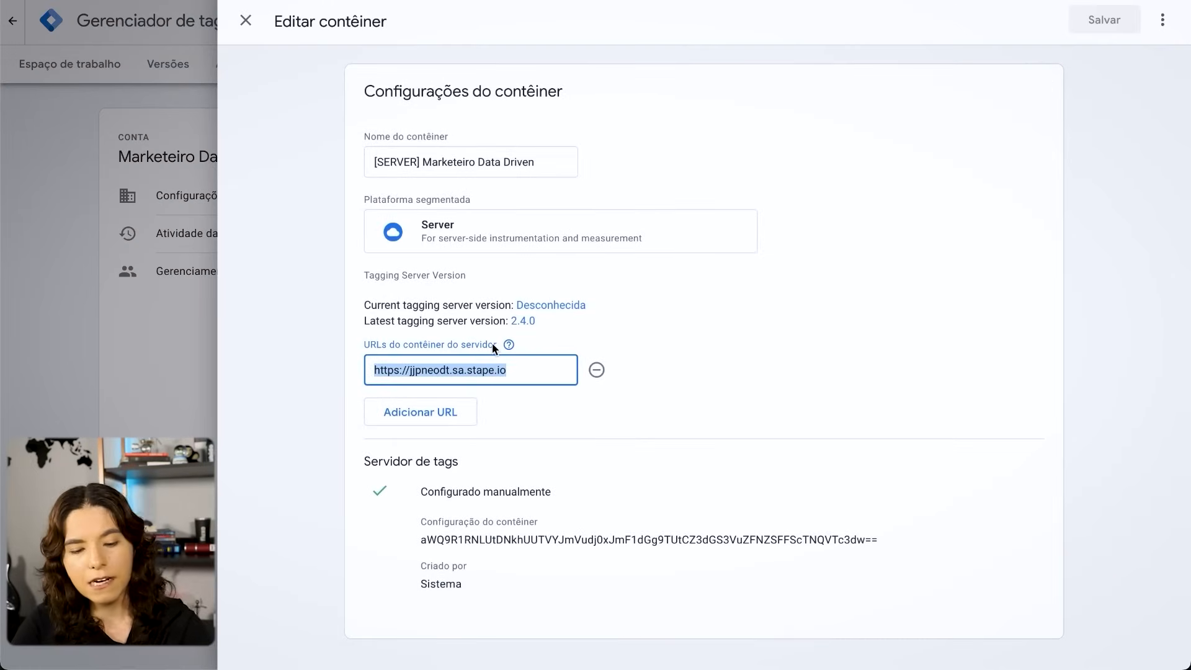
pyautogui.hotkey('ctrl', 'v')
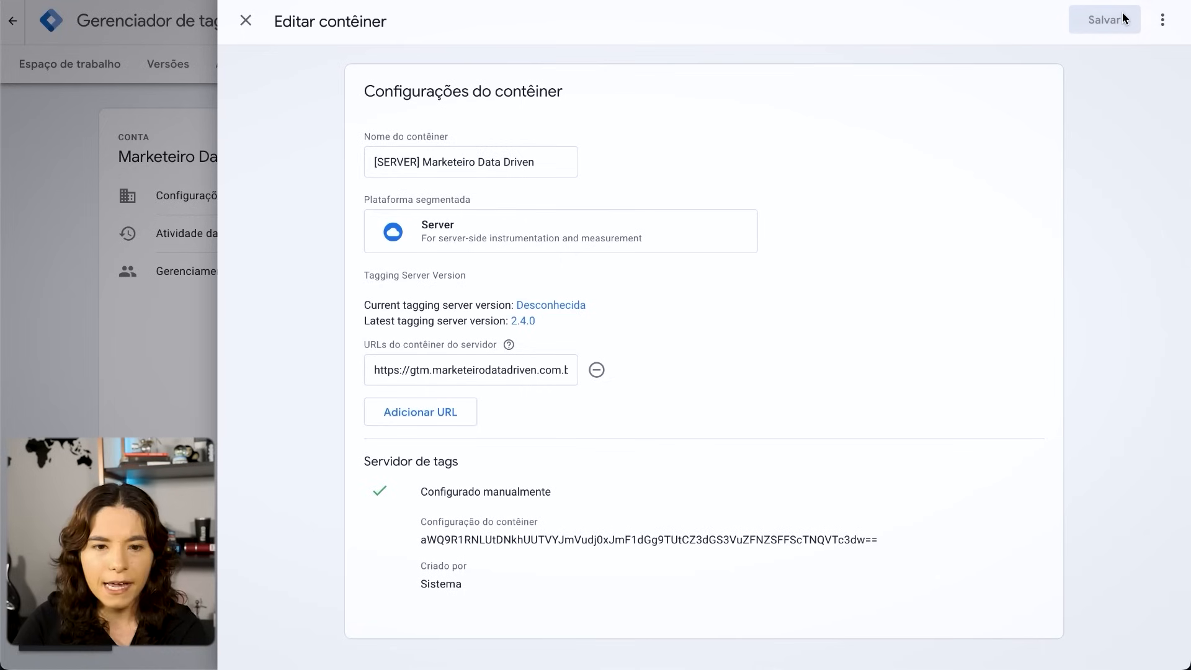
pyautogui.click(1104, 19)
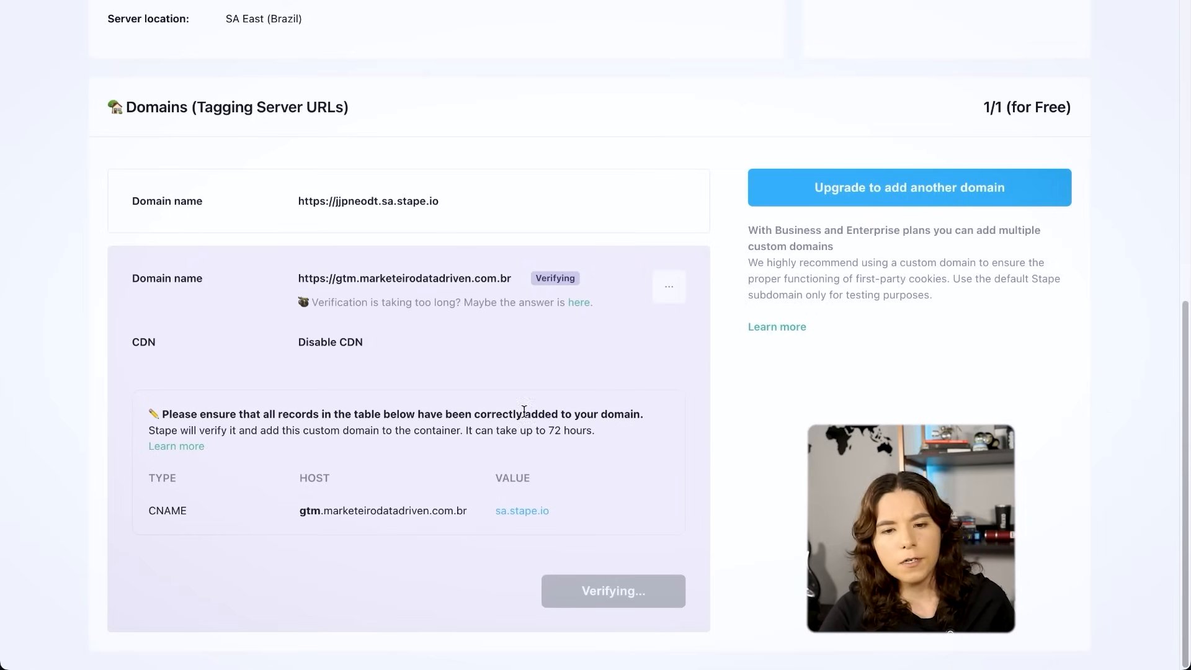
# - Review Stape's verification notice, then open the server container's preview from its workspace and check the domain in its address
pyautogui.moveTo(594, 430); pyautogui.dragTo(439, 431)
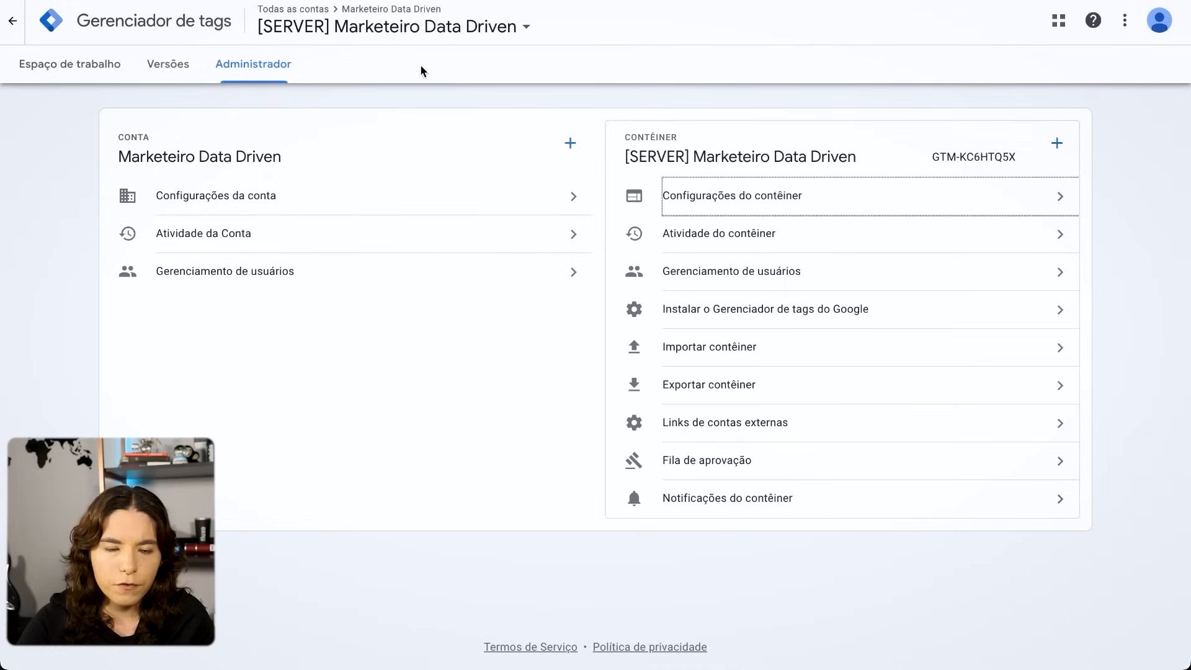
pyautogui.click(98, 72)
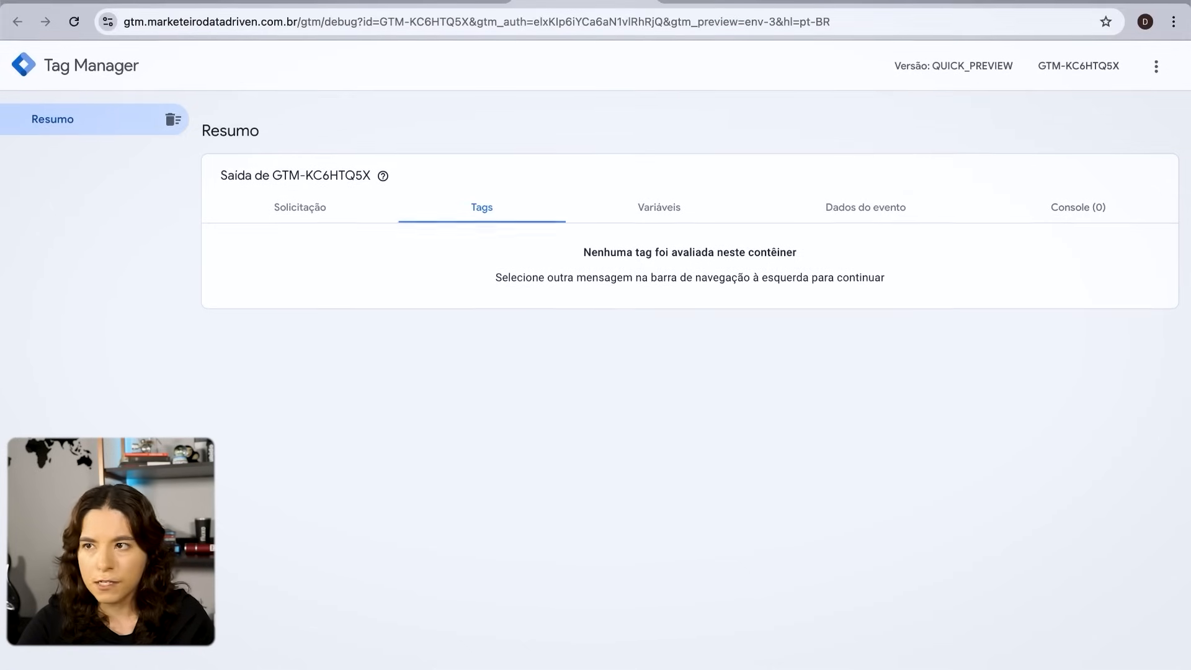
pyautogui.click(127, 18)
pyautogui.click(240, 19)
pyautogui.moveTo(335, 16); pyautogui.dragTo(126, 18)
pyautogui.click(253, 18)
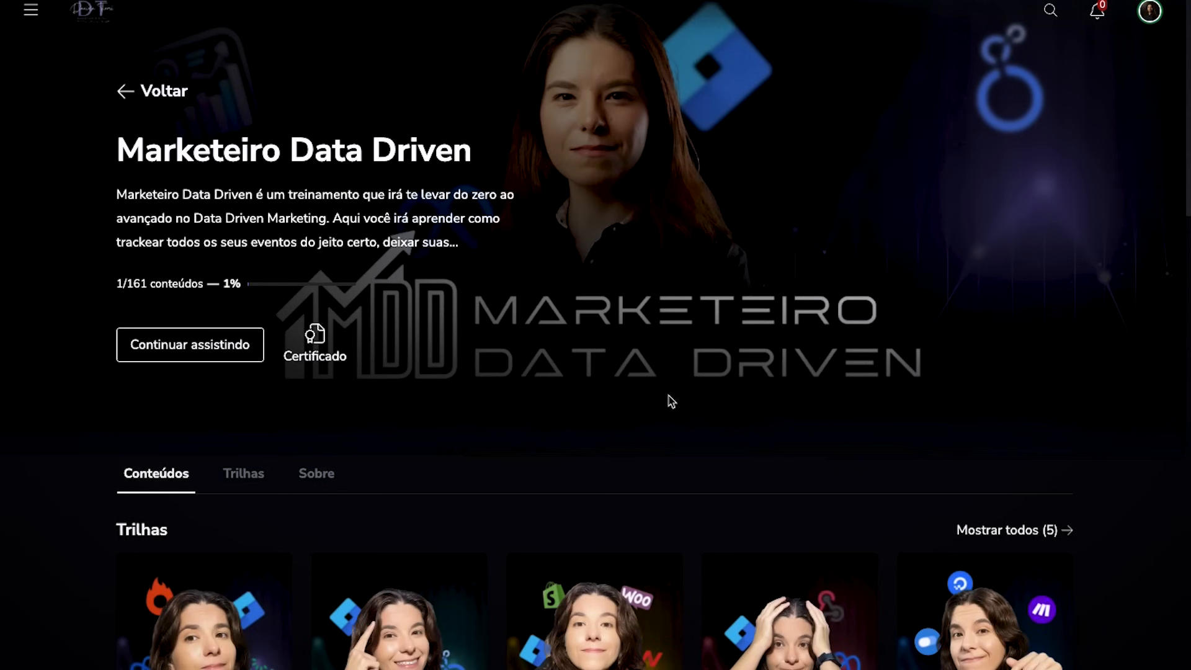
# - Browse the learning tracks and modules of the Marketeiro Data Driven course
pyautogui.scroll(-6, 671, 402)
pyautogui.moveTo(416, 314)
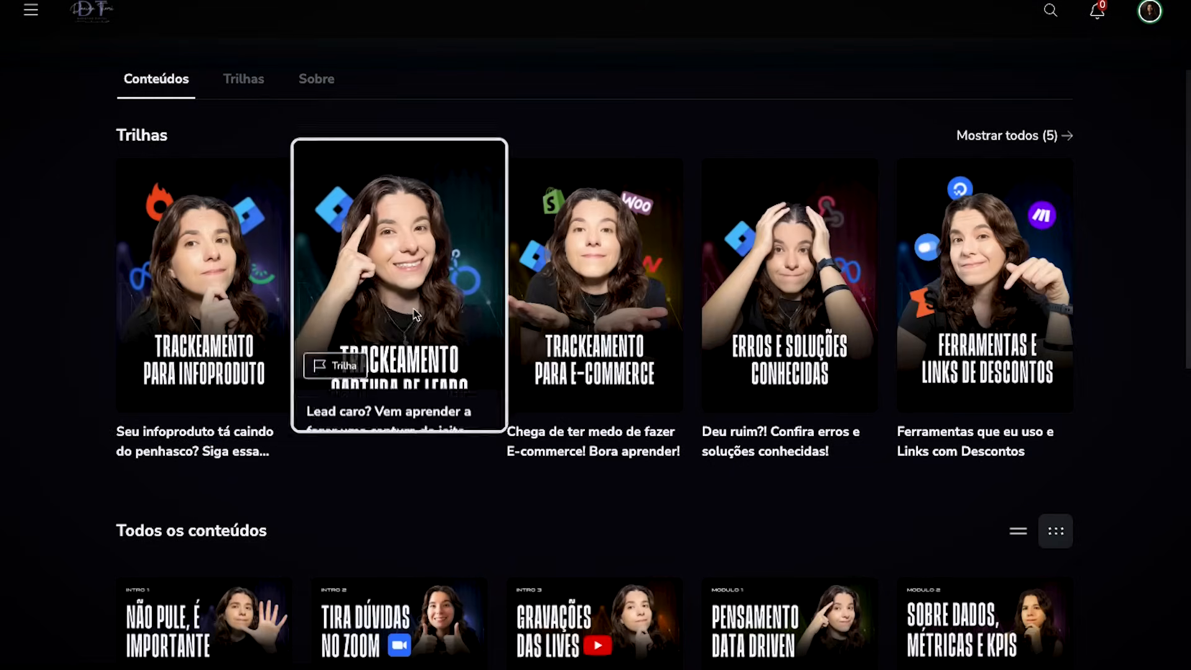
pyautogui.moveTo(1095, 300)
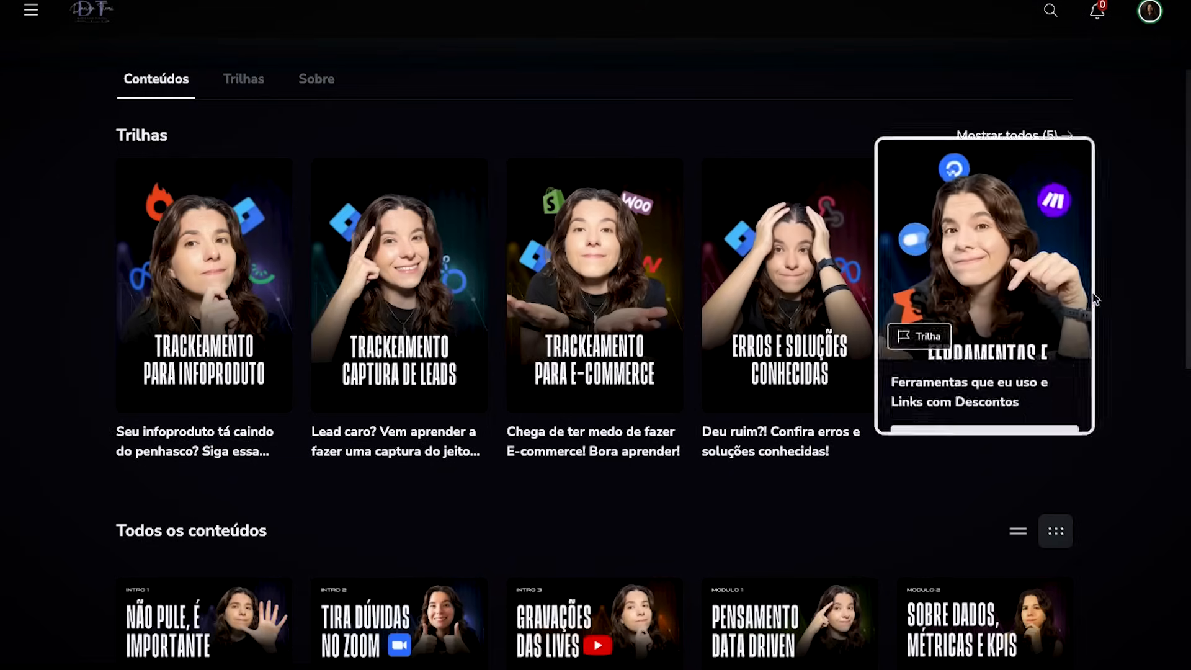
pyautogui.scroll(-10, 1119, 313)
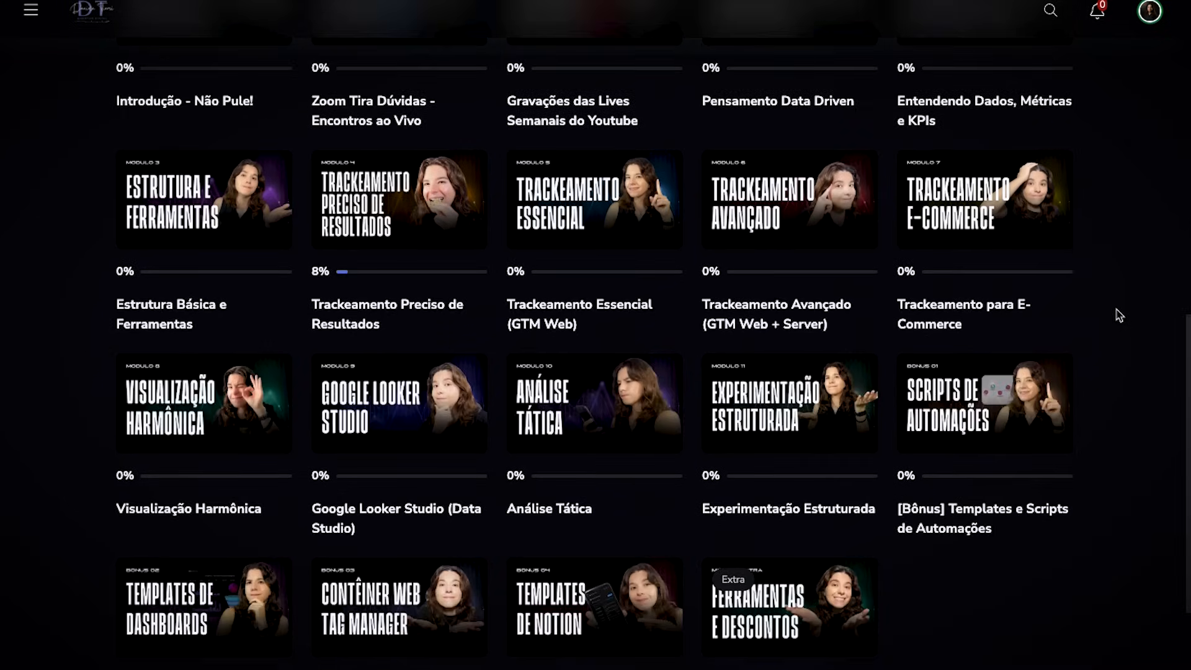
pyautogui.scroll(-3, 1121, 321)
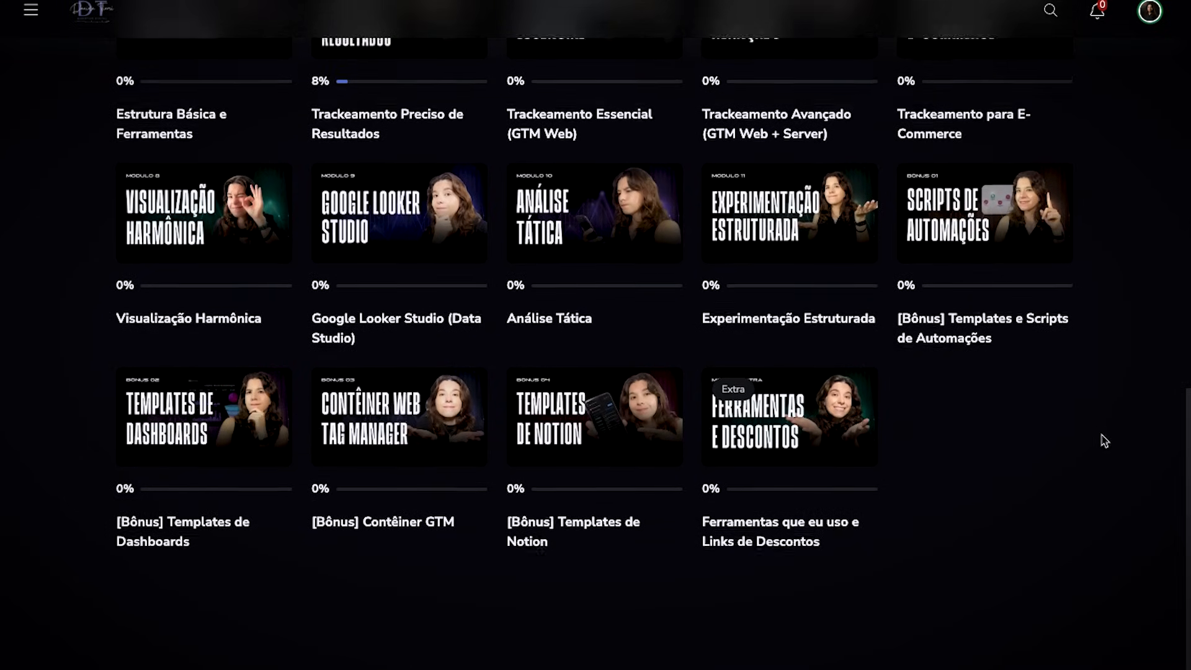
pyautogui.scroll(13, 1102, 441)
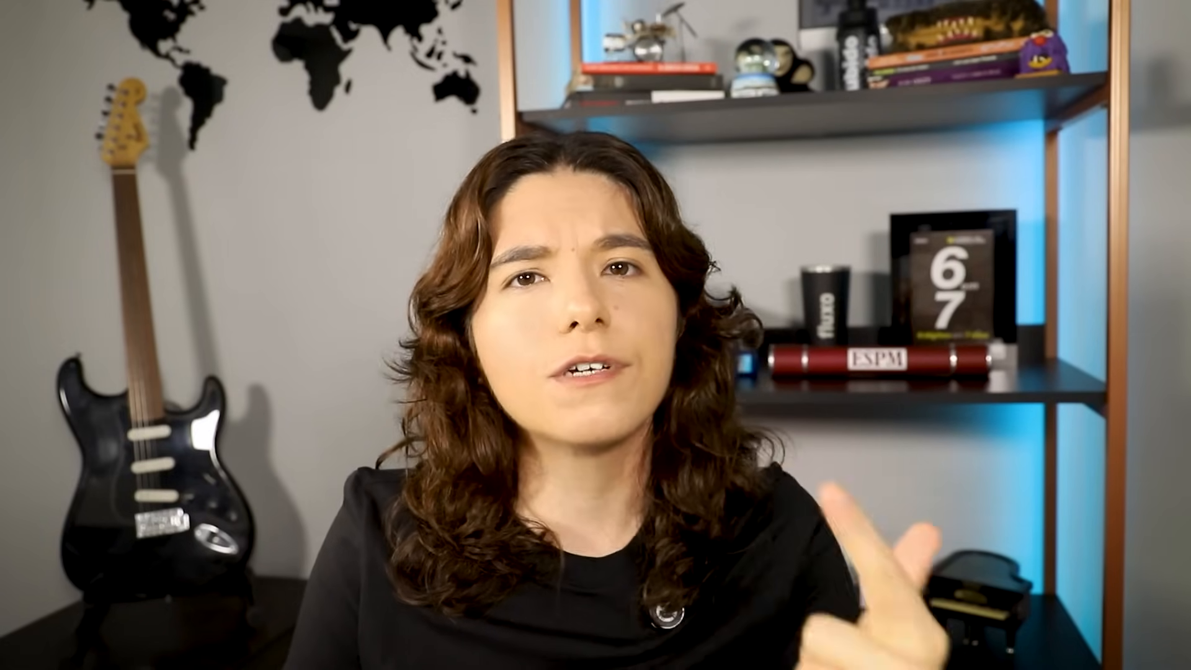
# - Look through the course's lesson list beside the open webhook enrichment lesson
pyautogui.click(1157, 203)
pyautogui.scroll(-15, 1144, 258)
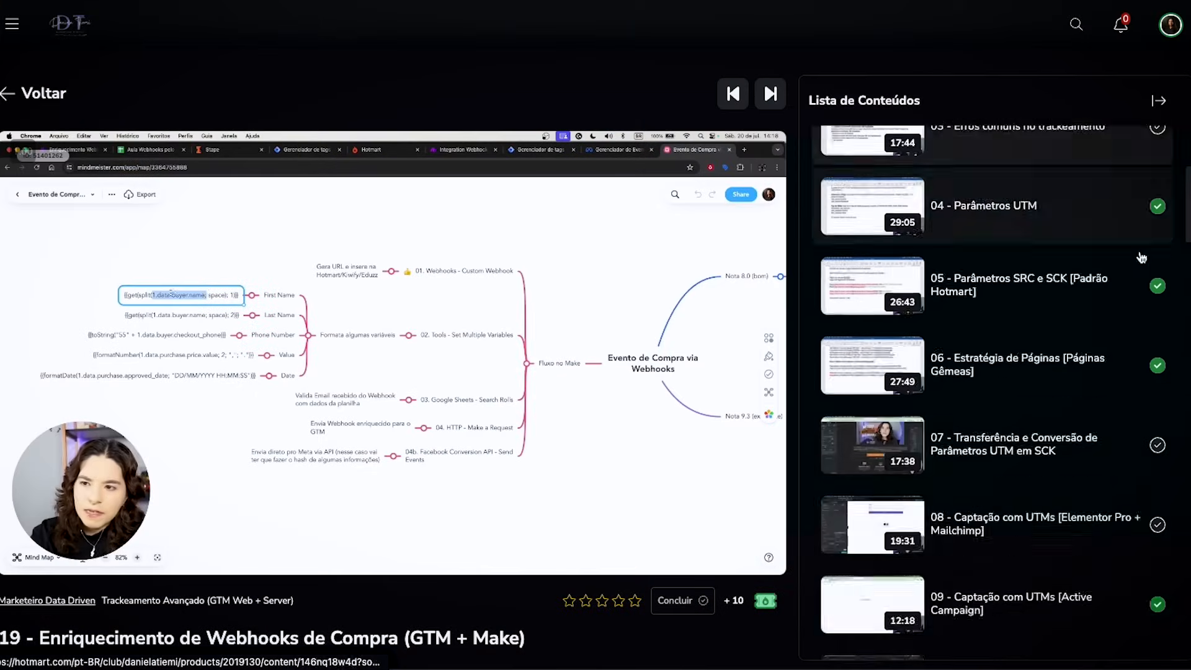
pyautogui.click(1146, 302)
pyautogui.scroll(-3, 1147, 295)
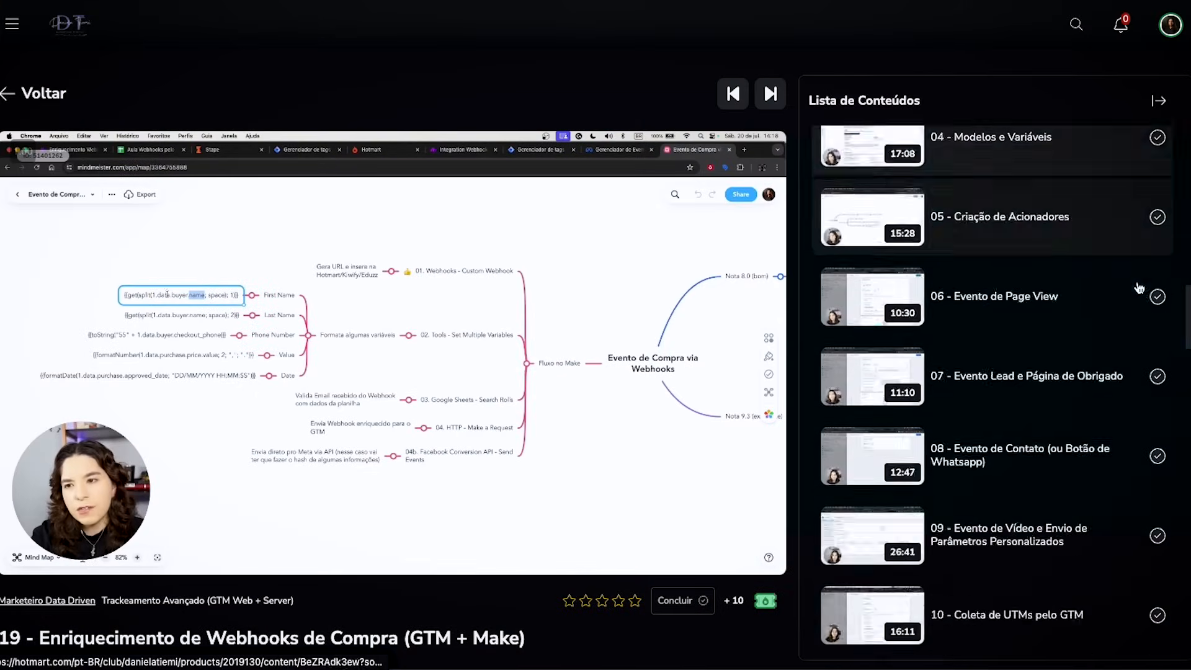
pyautogui.scroll(3, 1137, 285)
pyautogui.scroll(-20, 1132, 280)
pyautogui.click(1104, 417)
pyautogui.scroll(-15, 1104, 372)
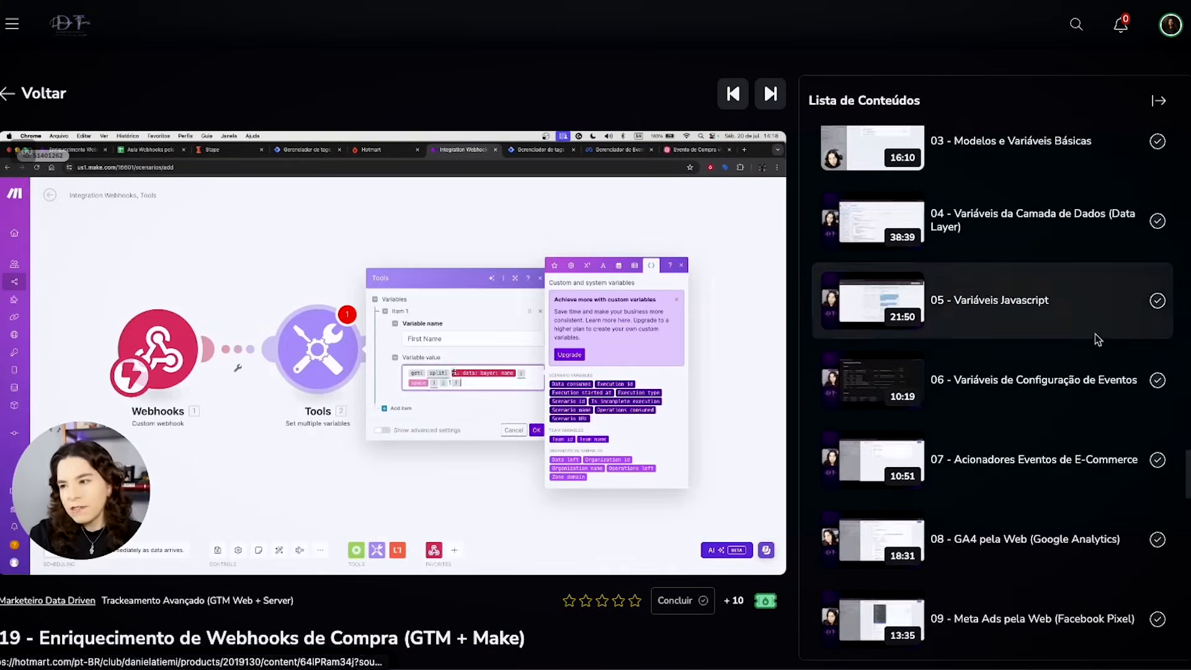
pyautogui.click(1120, 369)
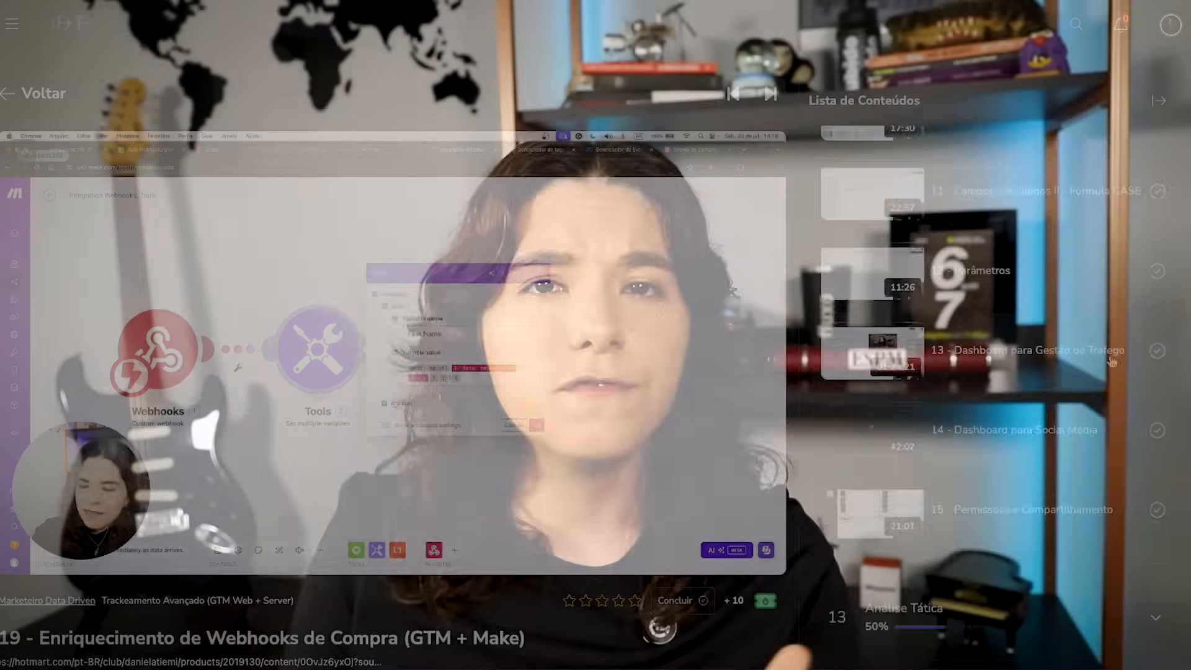